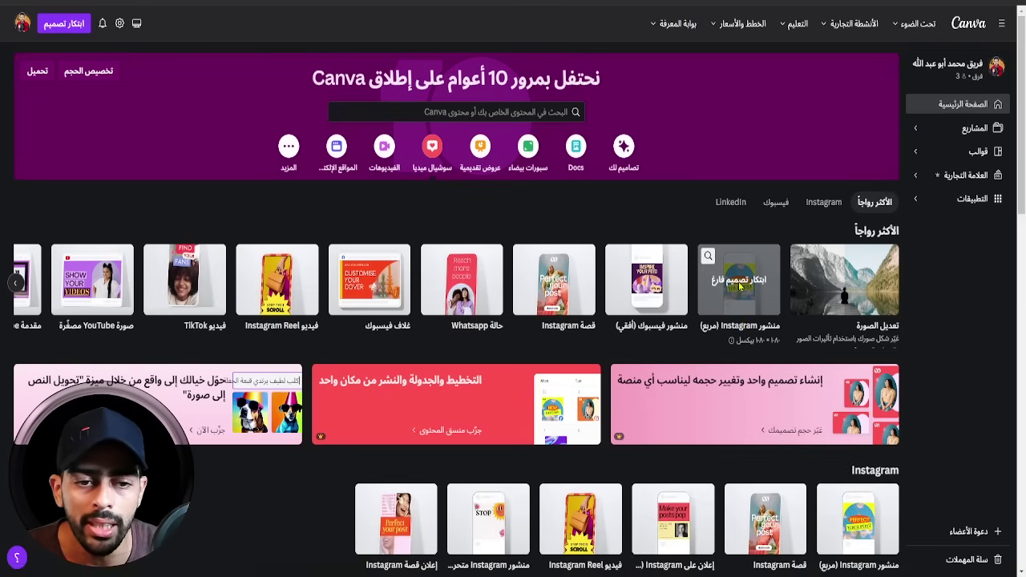
Create a blank square Instagram post and browse the kitchen-product templates
{"action": "left_click", "coordinate": [740, 286]}
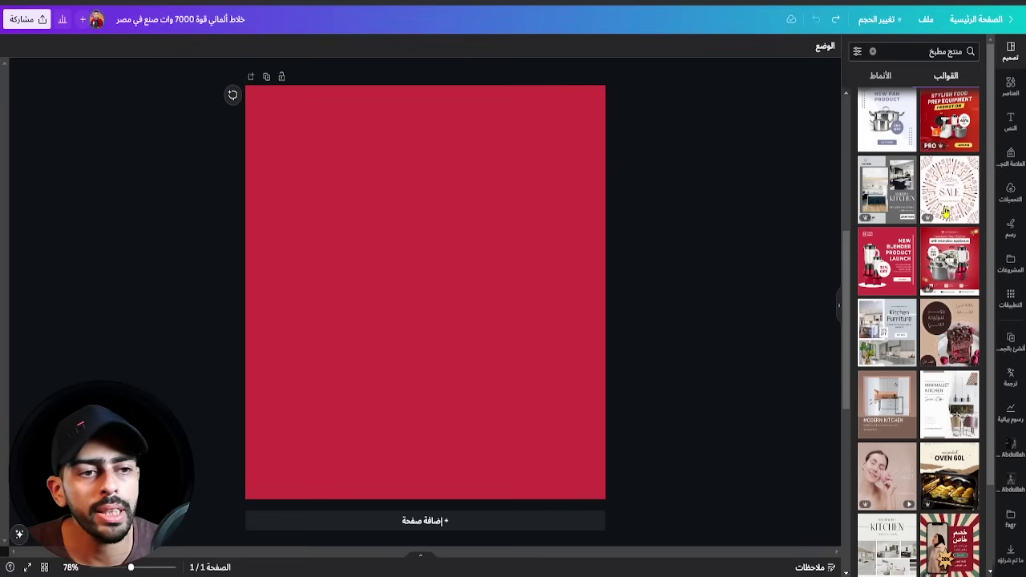
{"action": "scroll", "coordinate": [942, 216], "scroll_direction": "down", "scroll_amount": 10}
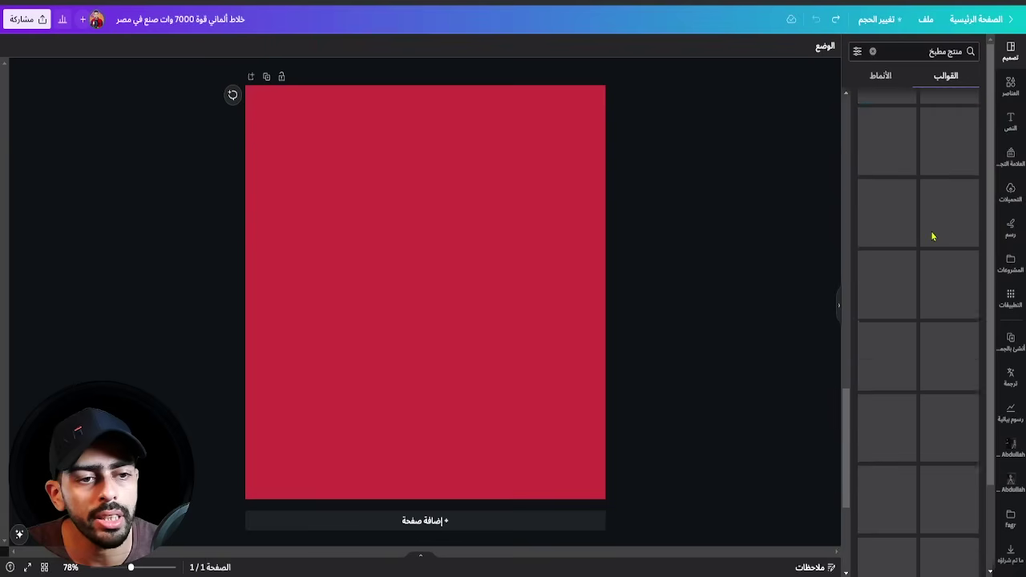
Open the colour options for the page background
{"action": "left_click", "coordinate": [583, 129]}
{"action": "left_click", "coordinate": [829, 48]}
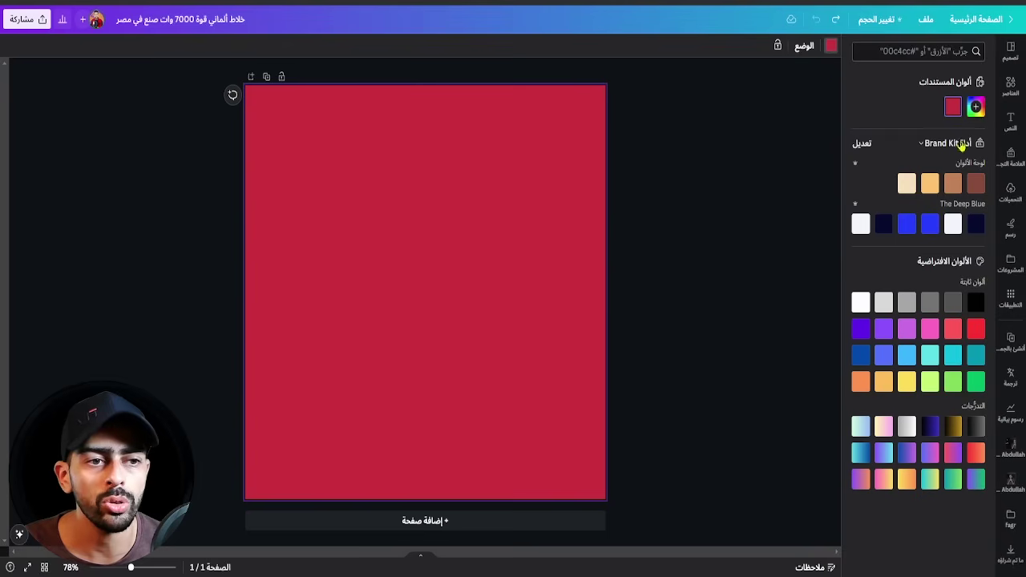
{"action": "left_click", "coordinate": [699, 223]}
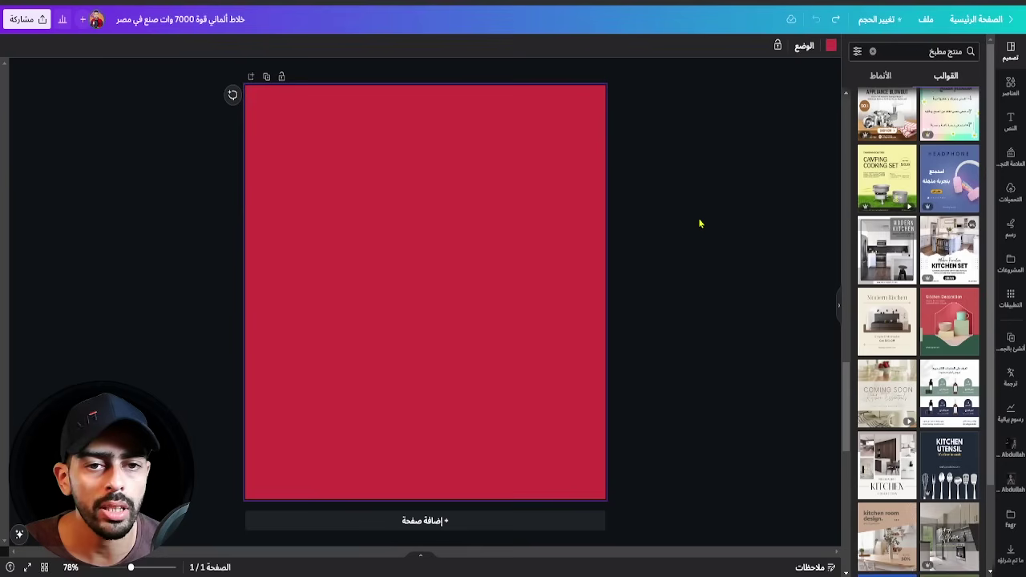
Search the elements library for 'مستطيل اطار' and show only graphics
{"action": "left_click", "coordinate": [1011, 88]}
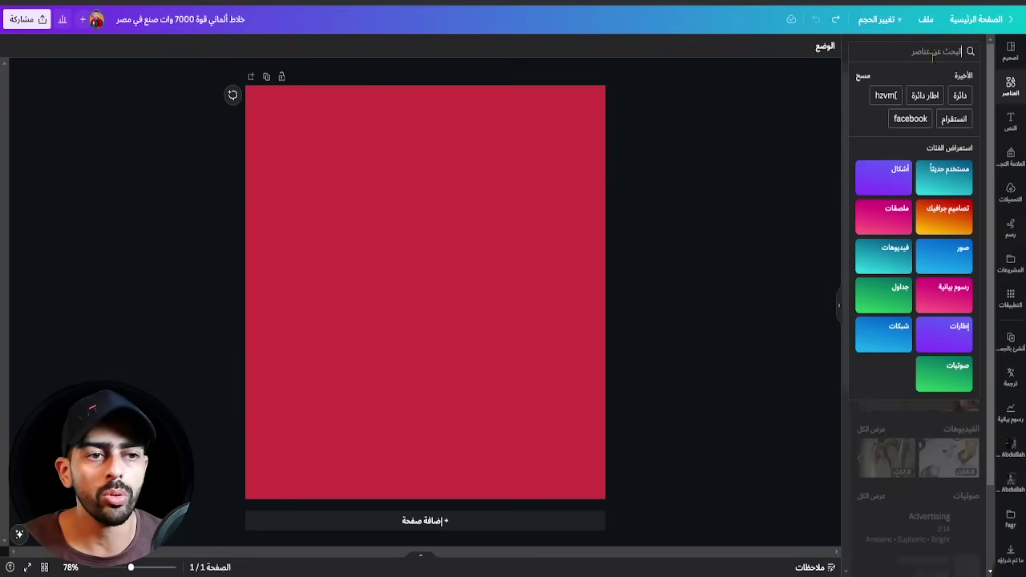
{"action": "left_click", "coordinate": [929, 48]}
{"action": "type", "text": "مستطيل"}
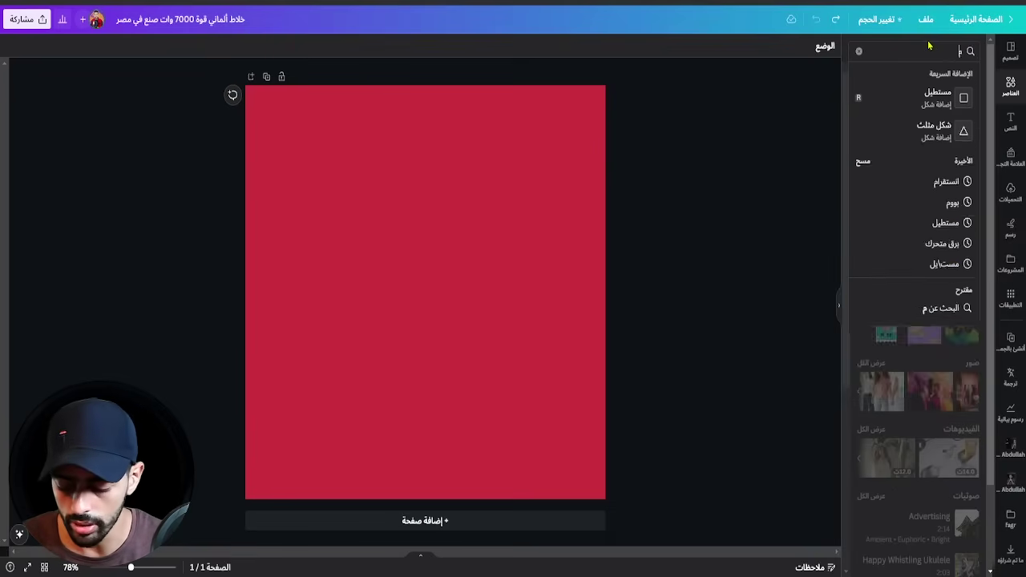
{"action": "key", "text": "Return"}
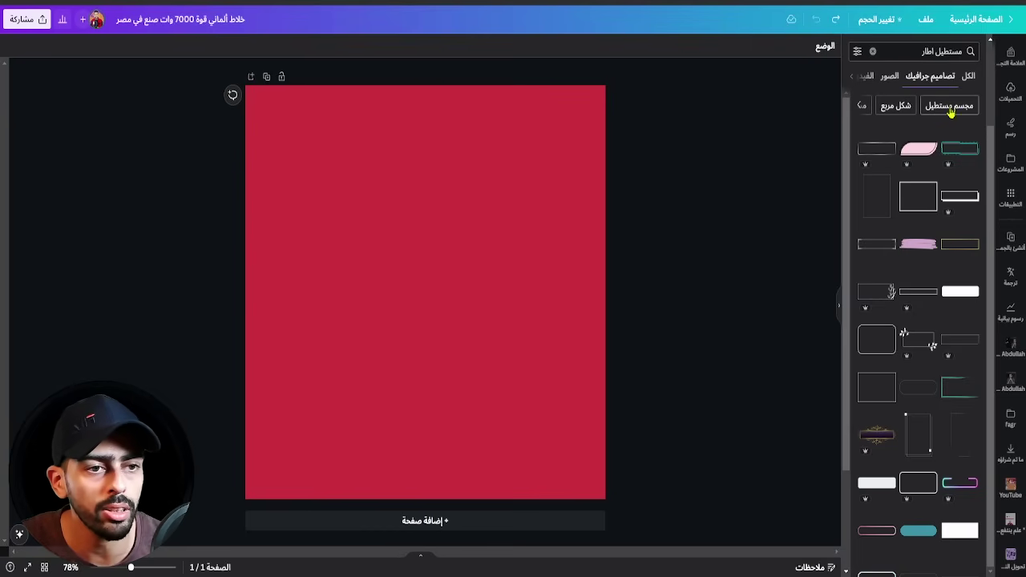
Add the white rounded rectangle with a dark shadow edge and place it near the bottom centre of the page
{"action": "left_click", "coordinate": [922, 53]}
{"action": "left_click", "coordinate": [918, 52]}
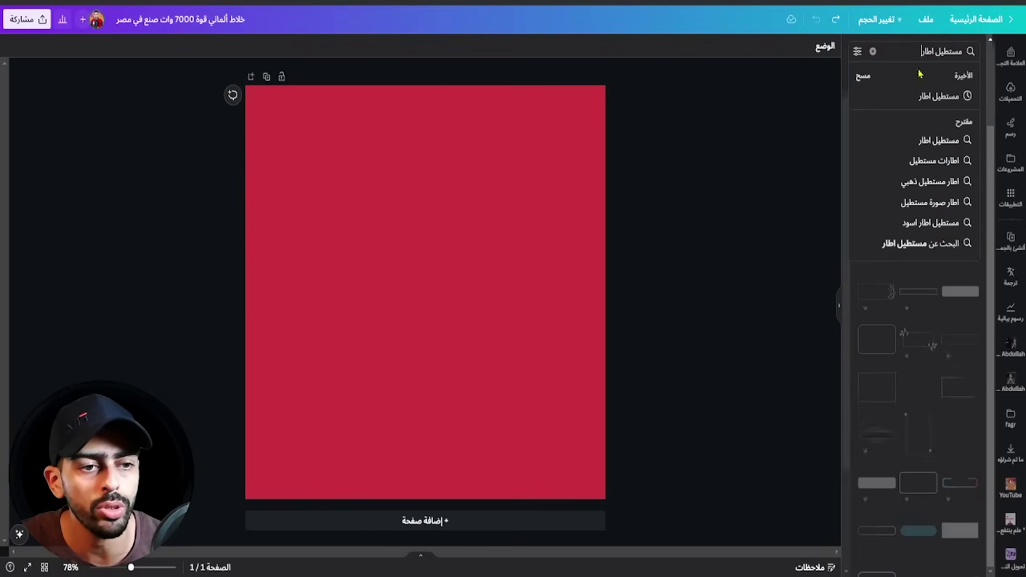
{"action": "left_click", "coordinate": [955, 298]}
{"action": "left_click", "coordinate": [960, 297]}
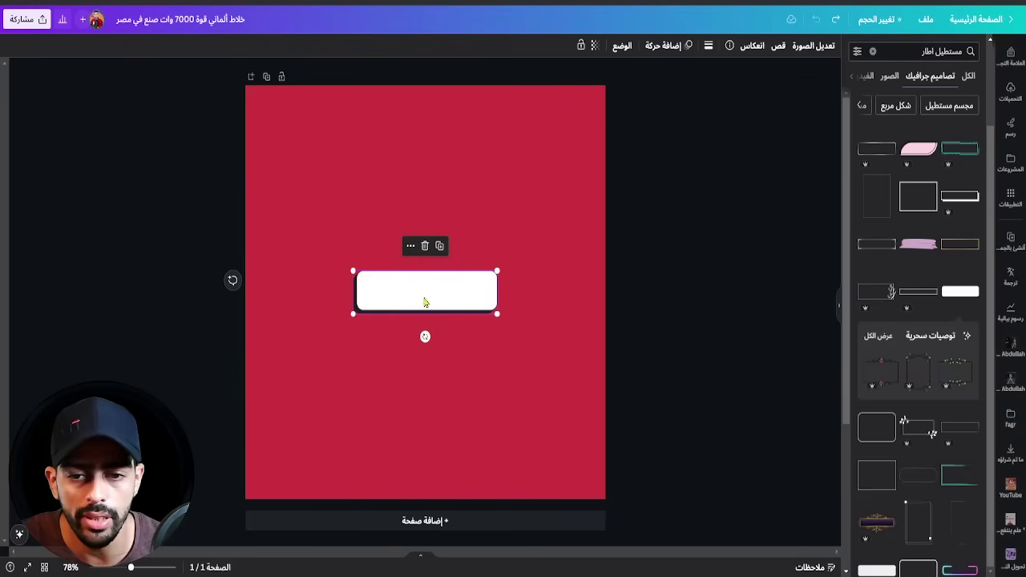
{"action": "left_click_drag", "start_coordinate": [425, 301], "coordinate": [419, 453]}
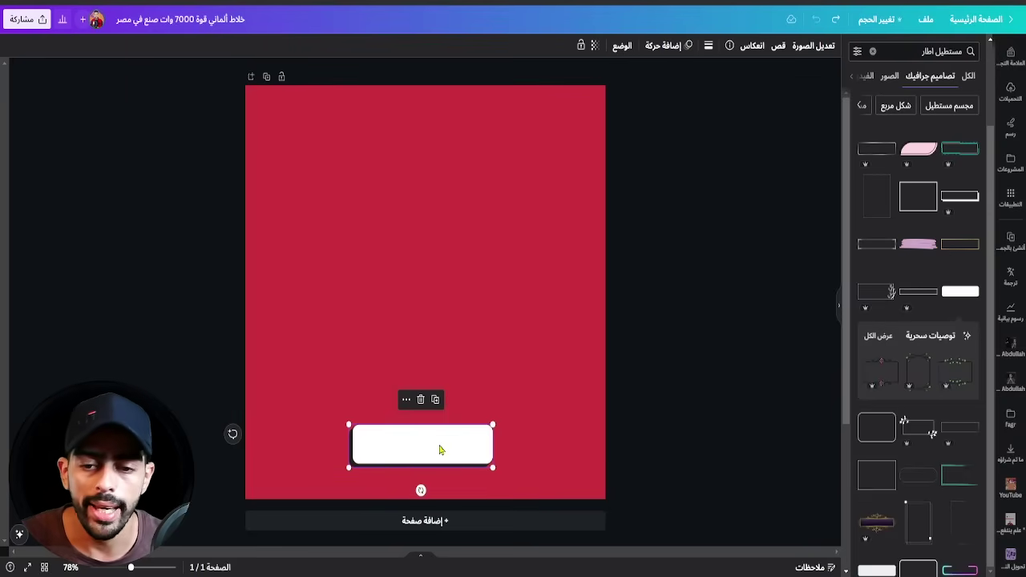
{"action": "left_click", "coordinate": [806, 195]}
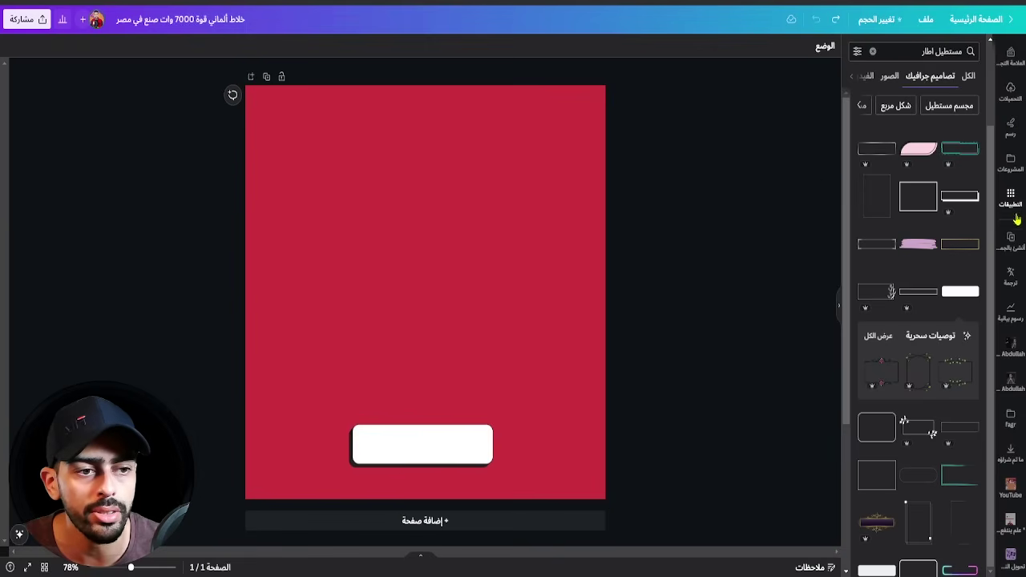
Add a text box reading 'اطلب الآن' and centre it on the white rectangle
{"action": "scroll", "coordinate": [1012, 131], "scroll_direction": "up", "scroll_amount": 3}
{"action": "left_click", "coordinate": [1012, 128]}
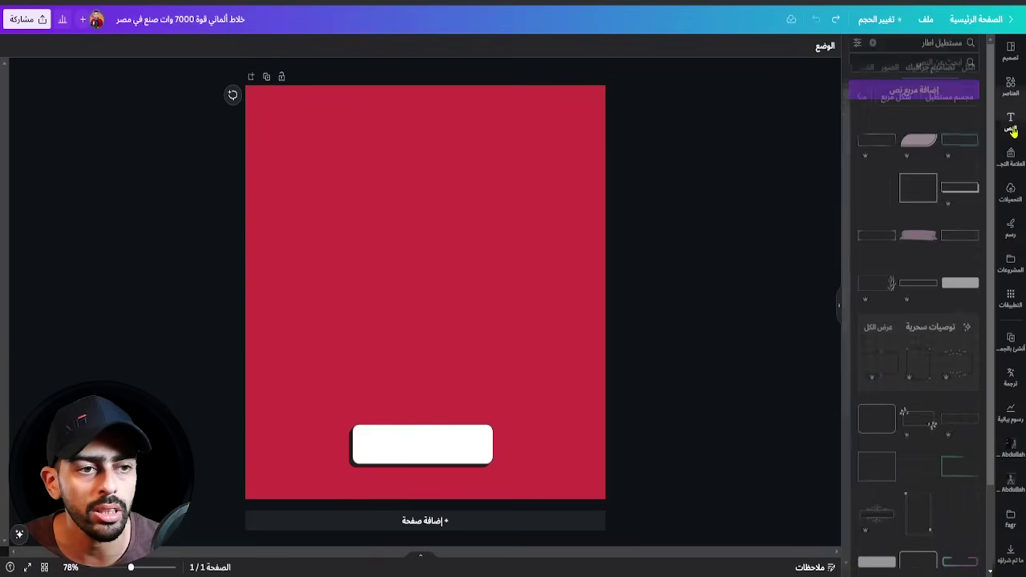
{"action": "left_click", "coordinate": [922, 78]}
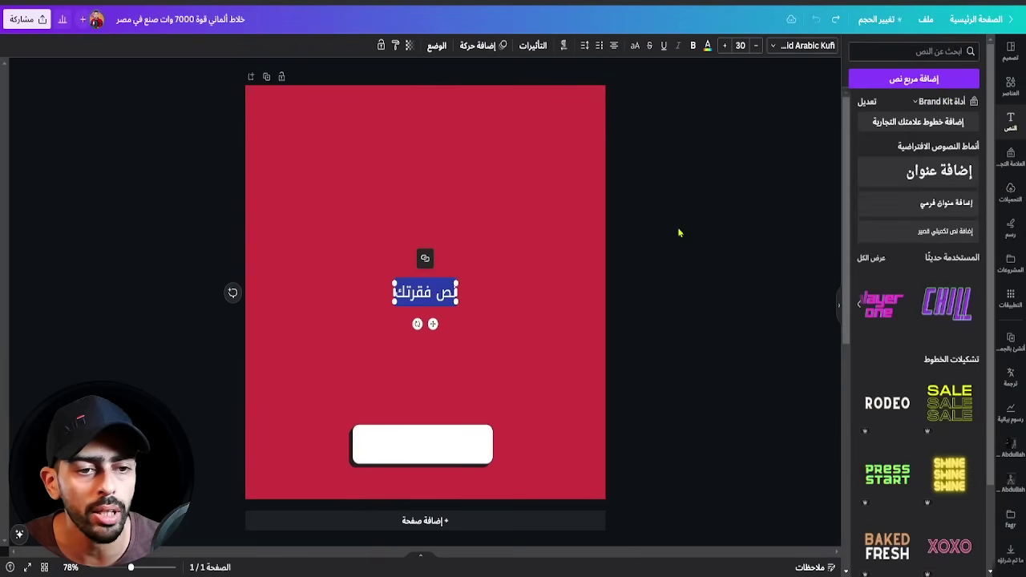
{"action": "key", "text": "BackSpace"}
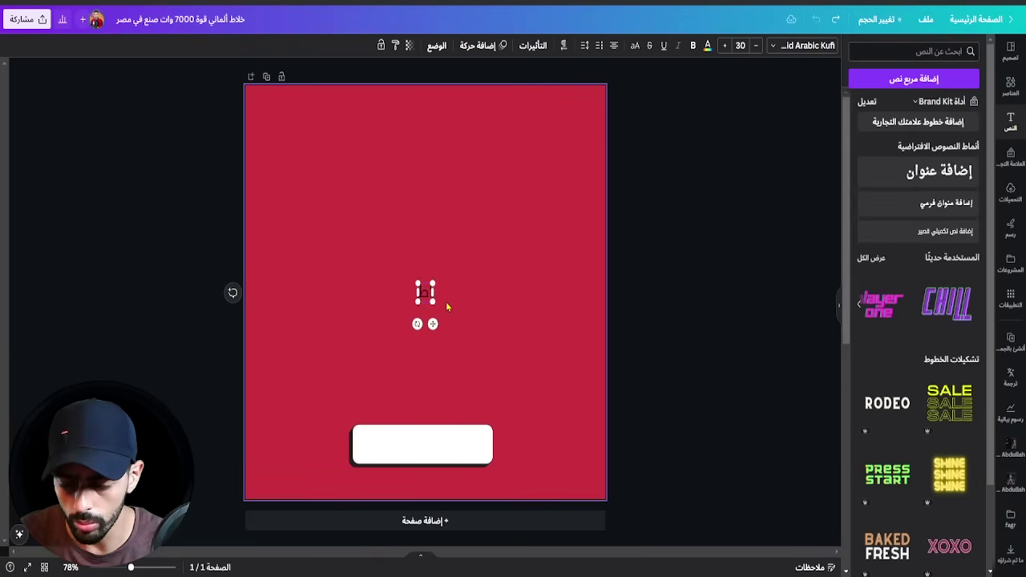
{"action": "type", "text": "اطلب الآن"}
{"action": "key", "text": "ctrl+a"}
{"action": "left_click_drag", "start_coordinate": [433, 324], "coordinate": [429, 477]}
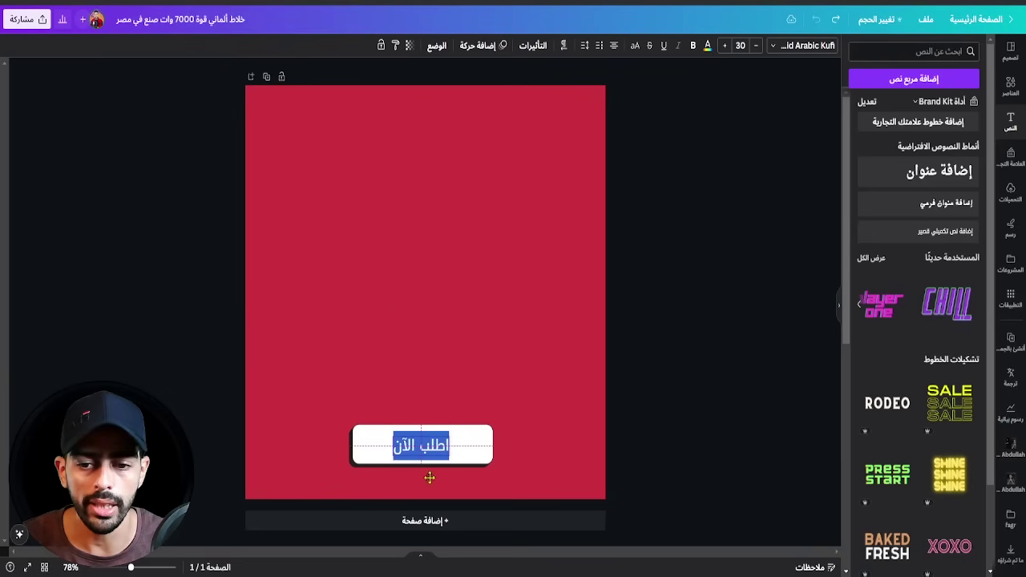
Try Montserrat Classic on the 'اطلب الآن' text, and set its font to Droid Arabic Kufi Bold
{"action": "left_click", "coordinate": [807, 44]}
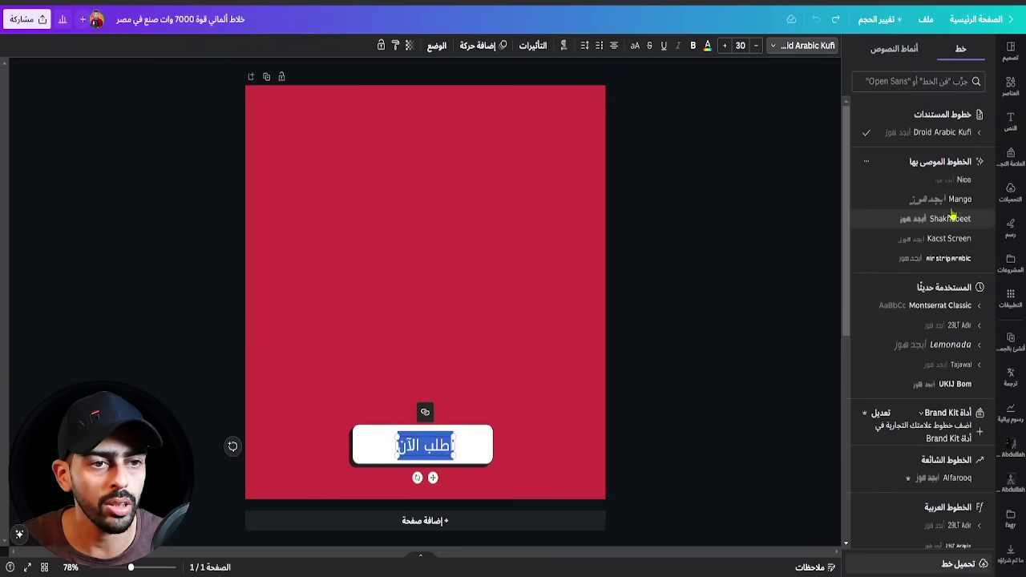
{"action": "left_click", "coordinate": [934, 313]}
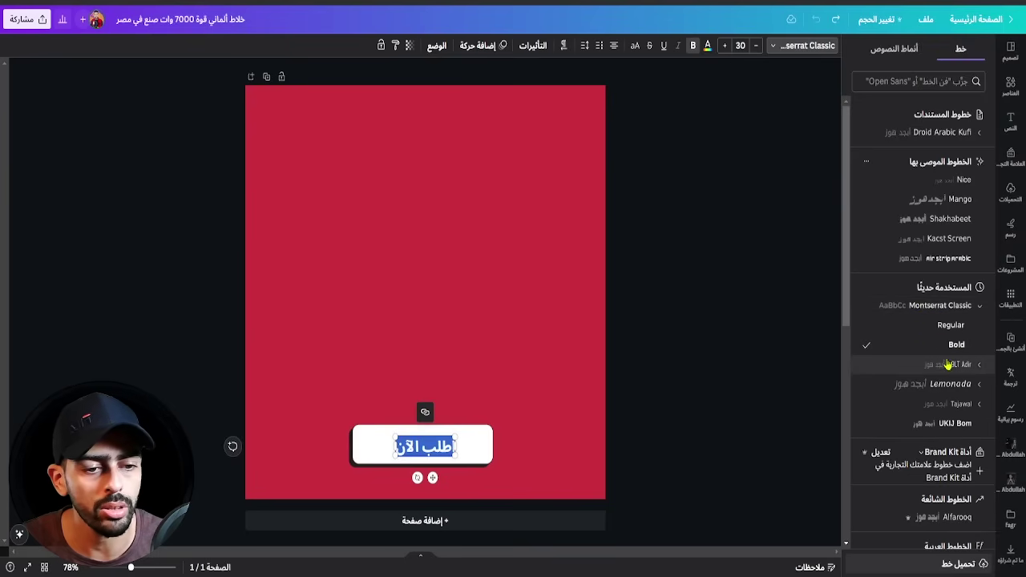
{"action": "scroll", "coordinate": [942, 345], "scroll_direction": "down", "scroll_amount": 2}
{"action": "scroll", "coordinate": [945, 330], "scroll_direction": "up", "scroll_amount": 2}
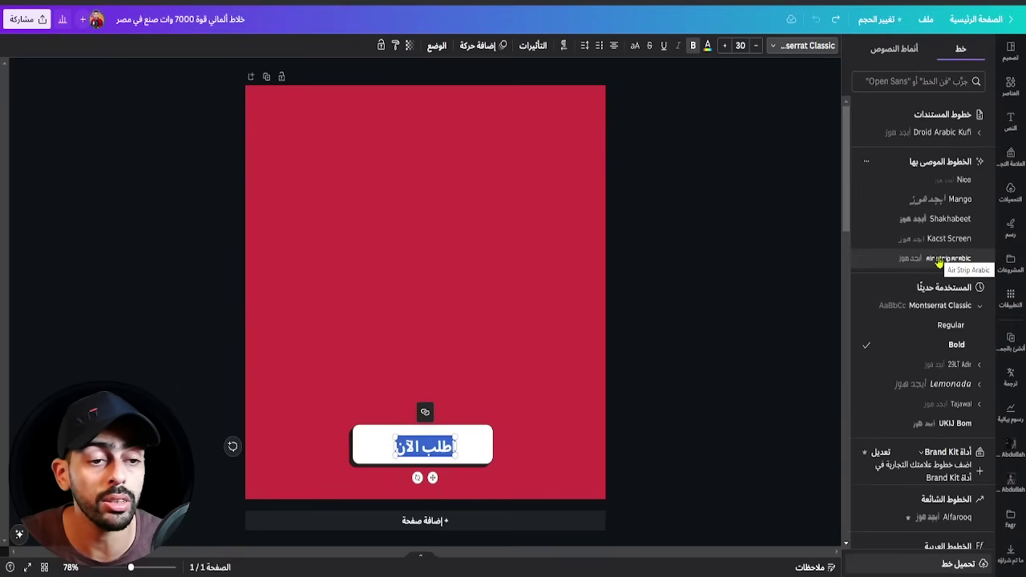
{"action": "left_click", "coordinate": [948, 133]}
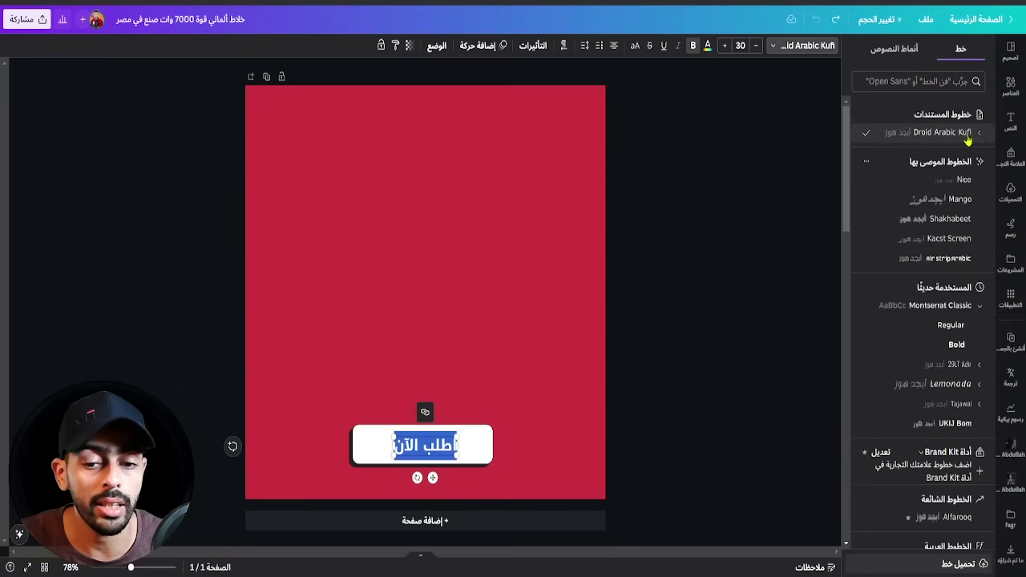
{"action": "left_click", "coordinate": [979, 134]}
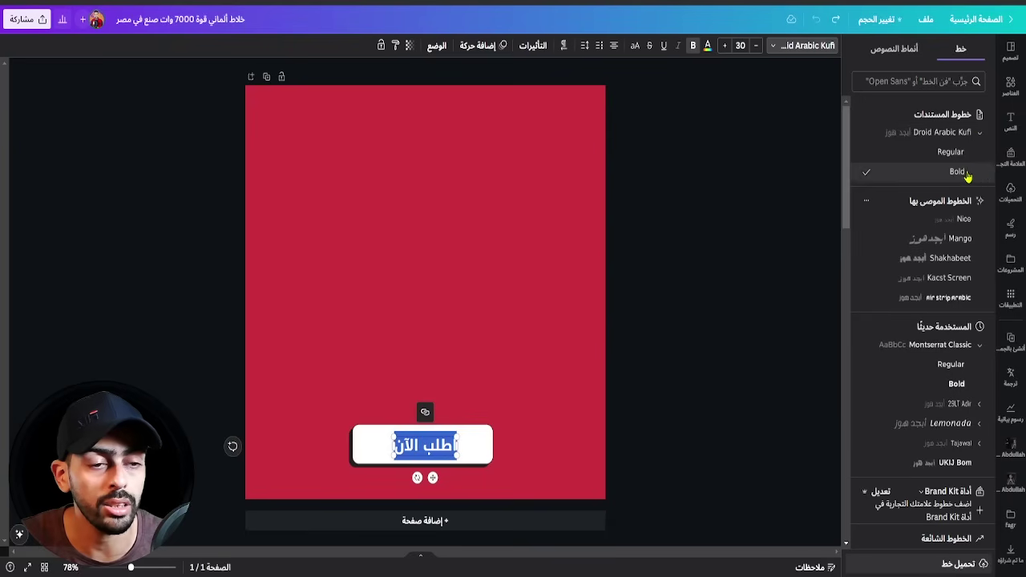
{"action": "left_click", "coordinate": [432, 445]}
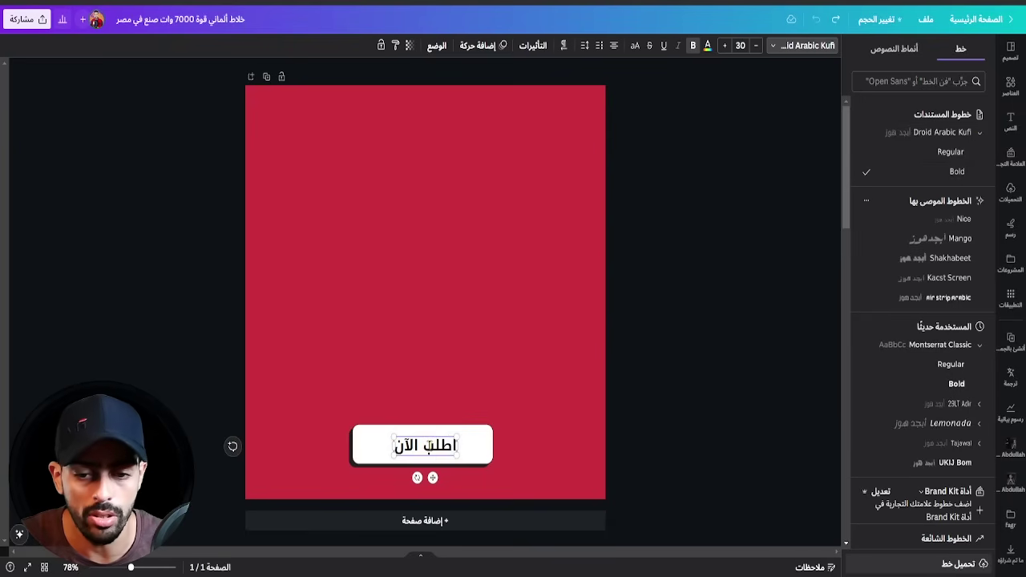
Enlarge the 'اطلب الآن' text and keep it centred within the white rectangle
{"action": "triple_click", "coordinate": [433, 445]}
{"action": "left_click", "coordinate": [724, 45]}
{"action": "left_click", "coordinate": [540, 385]}
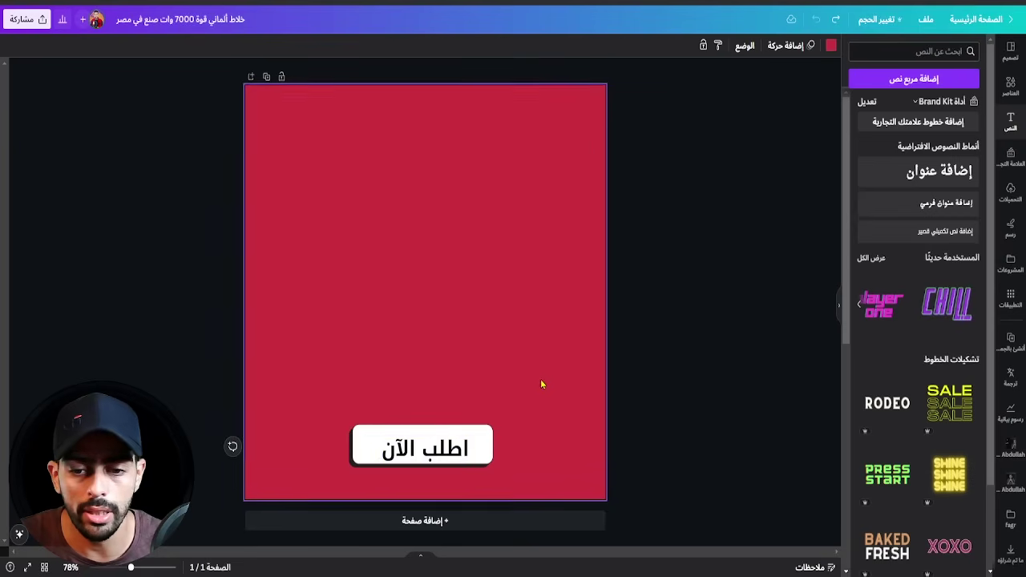
{"action": "key", "text": "ctrl+z"}
{"action": "left_click", "coordinate": [528, 397]}
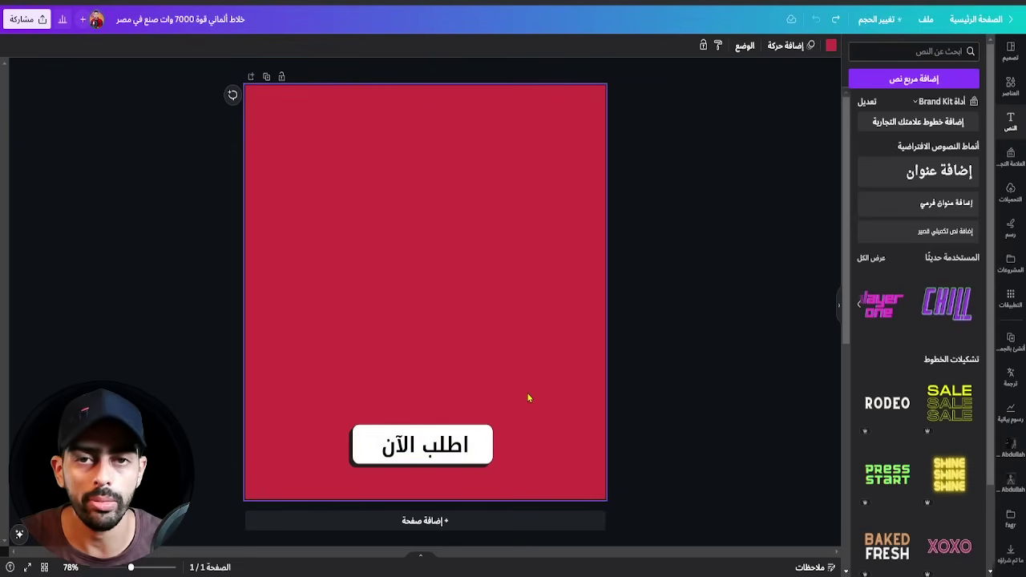
{"action": "left_click", "coordinate": [699, 276]}
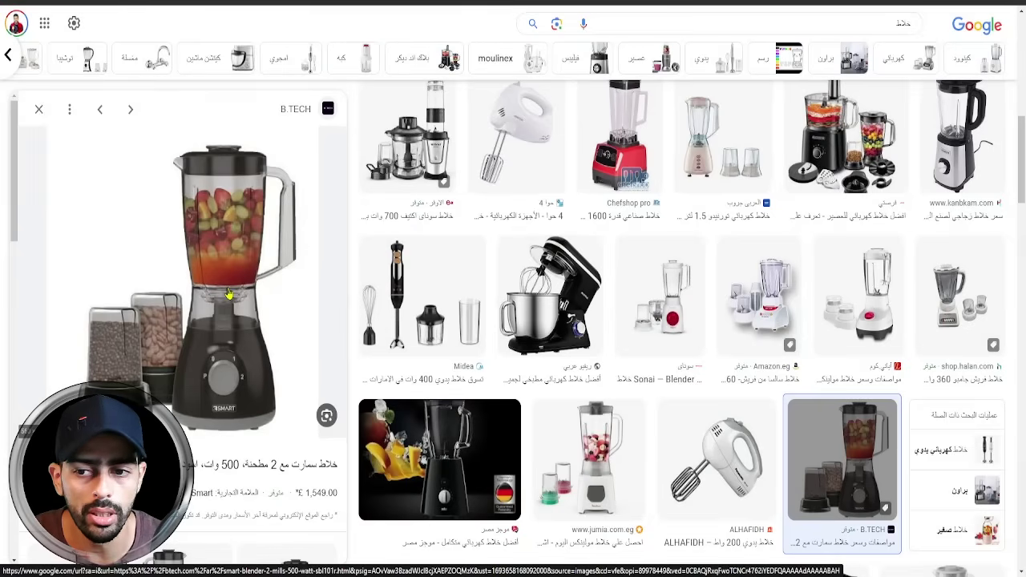
Copy the picture of the black blender with two mills from Google Images and paste it onto the Canva page
{"action": "right_click", "coordinate": [220, 235]}
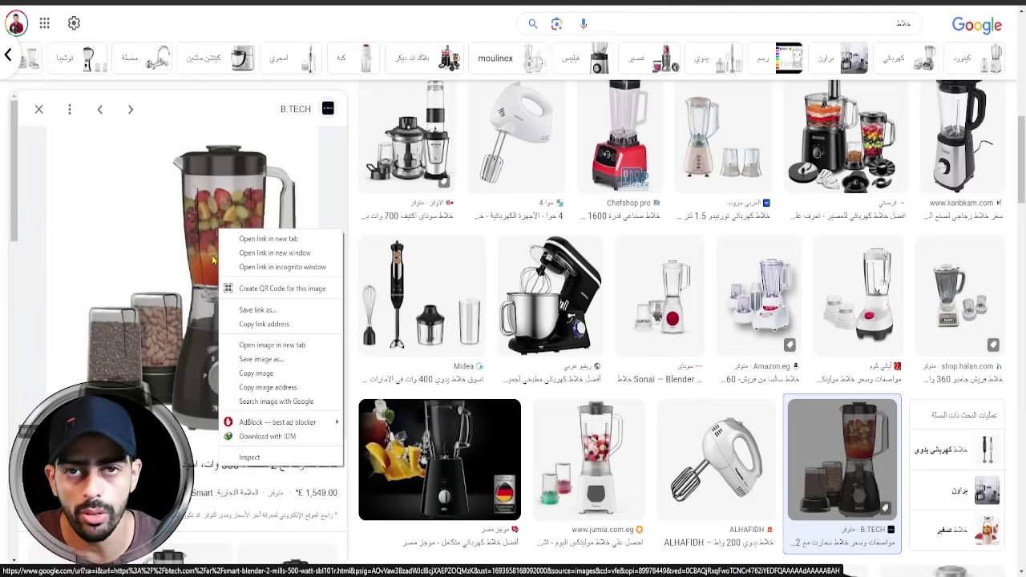
{"action": "left_click", "coordinate": [273, 373]}
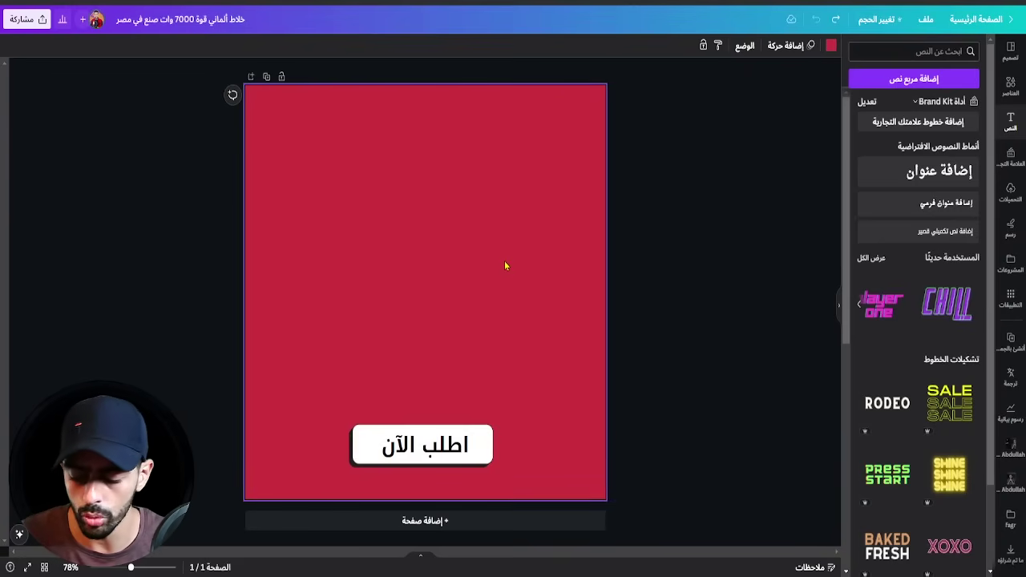
{"action": "key", "text": "ctrl+v"}
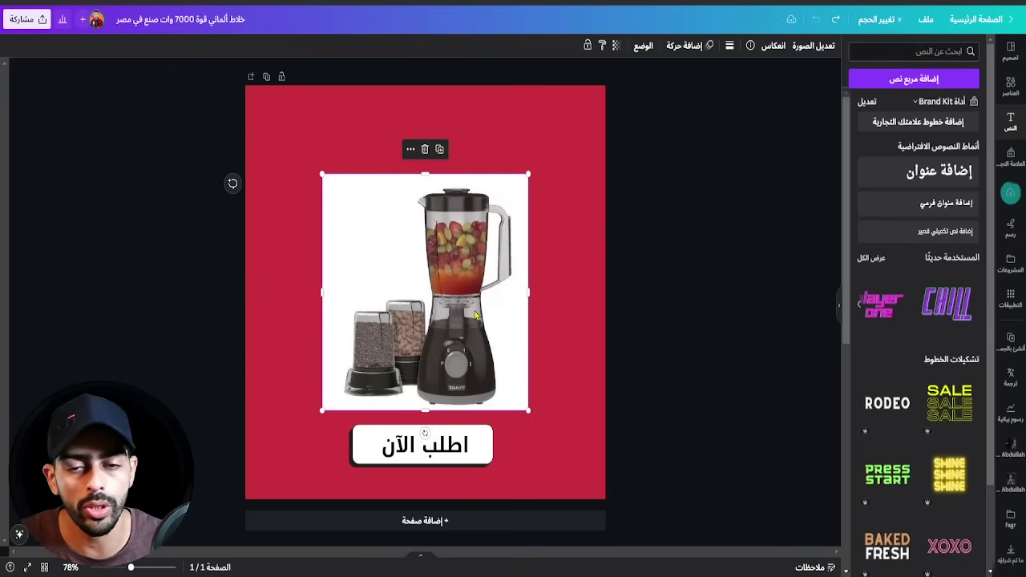
Remove the blender picture's background, then scale it down and place it in the left half of the page
{"action": "left_click", "coordinate": [814, 46]}
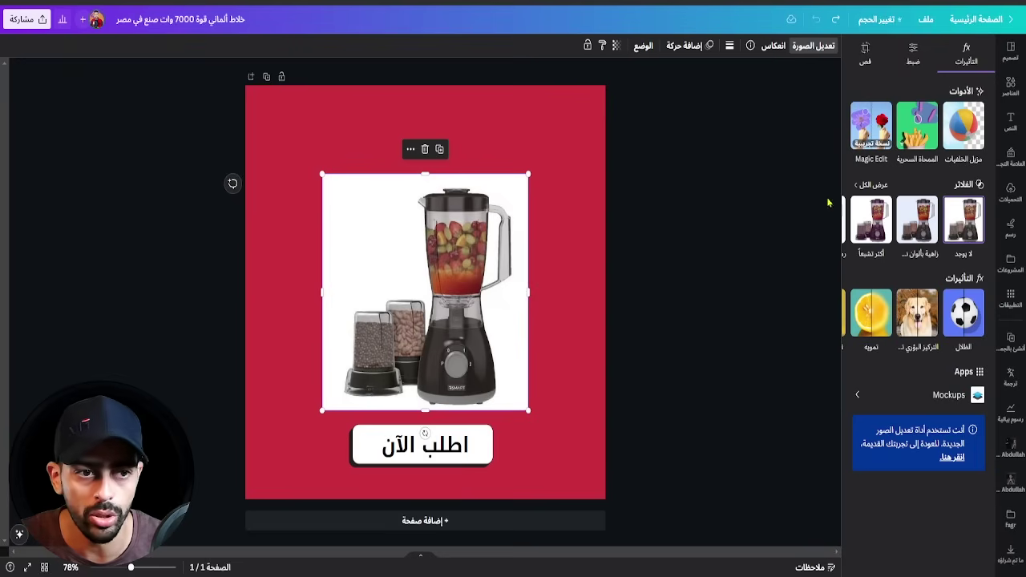
{"action": "left_click", "coordinate": [965, 128]}
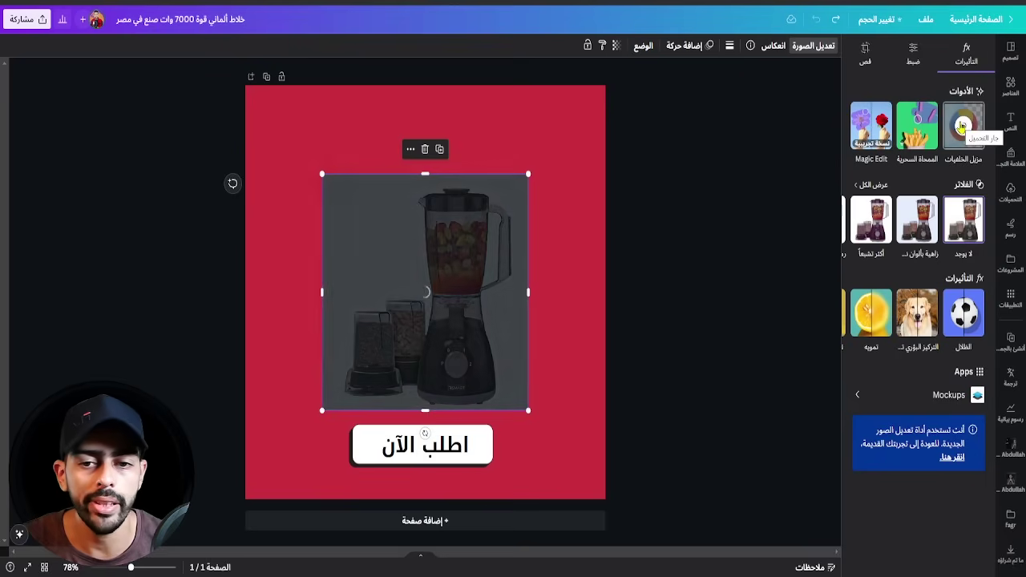
{"action": "left_click_drag", "start_coordinate": [528, 174], "coordinate": [486, 214]}
{"action": "left_click_drag", "start_coordinate": [401, 353], "coordinate": [344, 339]}
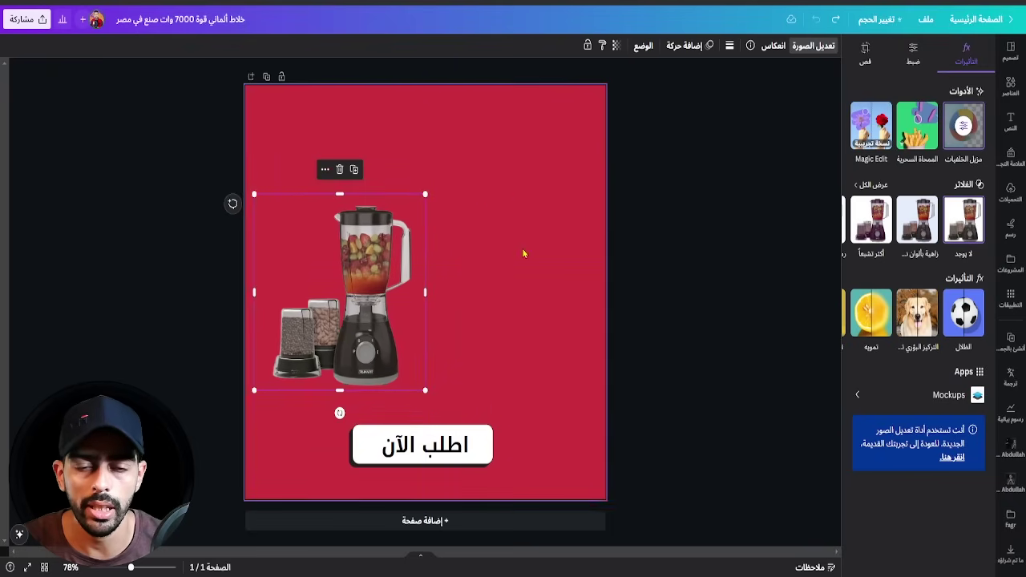
{"action": "left_click", "coordinate": [646, 156]}
Apply the 'خفي' shadow style to the blender image and adjust the shadow's density
{"action": "left_click", "coordinate": [387, 255]}
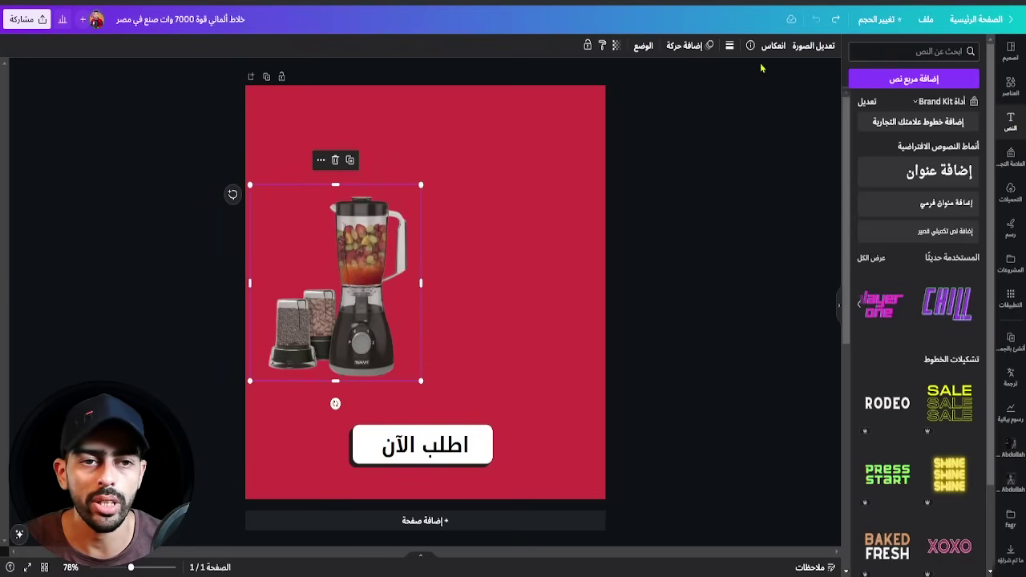
{"action": "left_click", "coordinate": [812, 45]}
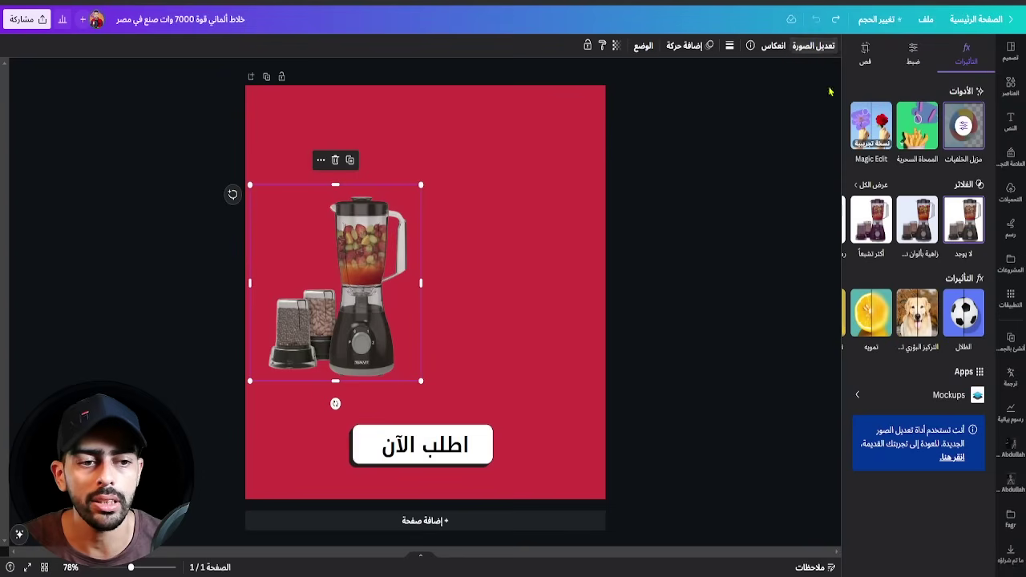
{"action": "left_click", "coordinate": [965, 317]}
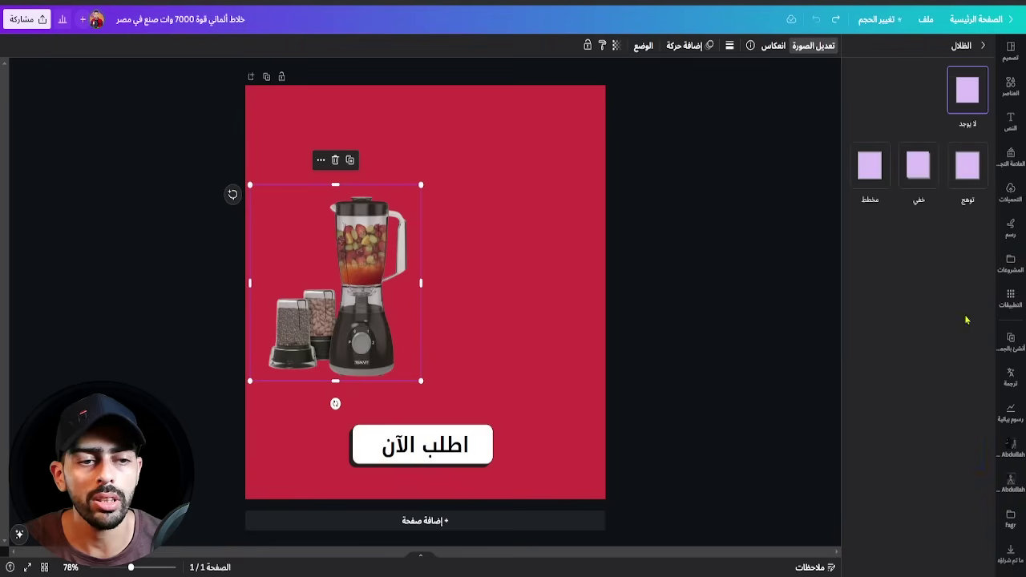
{"action": "left_click", "coordinate": [919, 170]}
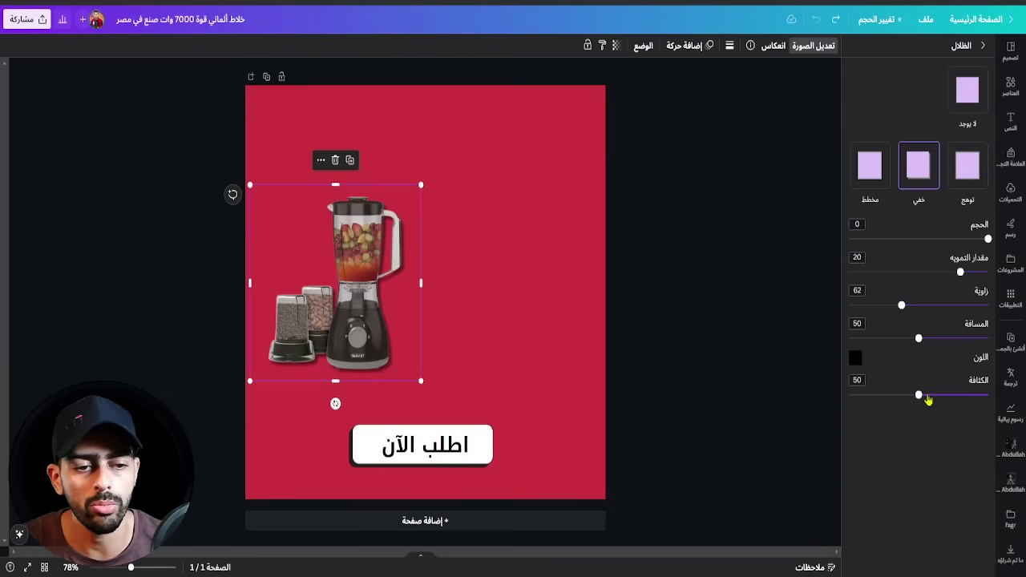
{"action": "left_click", "coordinate": [880, 396]}
{"action": "left_click_drag", "start_coordinate": [911, 398], "coordinate": [927, 400]}
{"action": "key", "text": "t"}
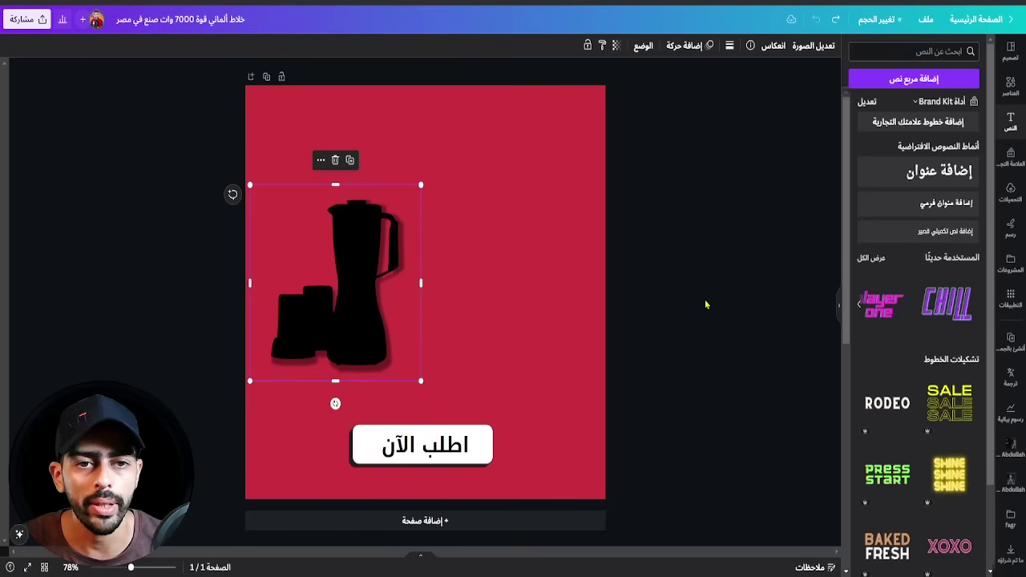
Duplicate the page and delete the original page with the blacked-out blender image
{"action": "left_click", "coordinate": [705, 304]}
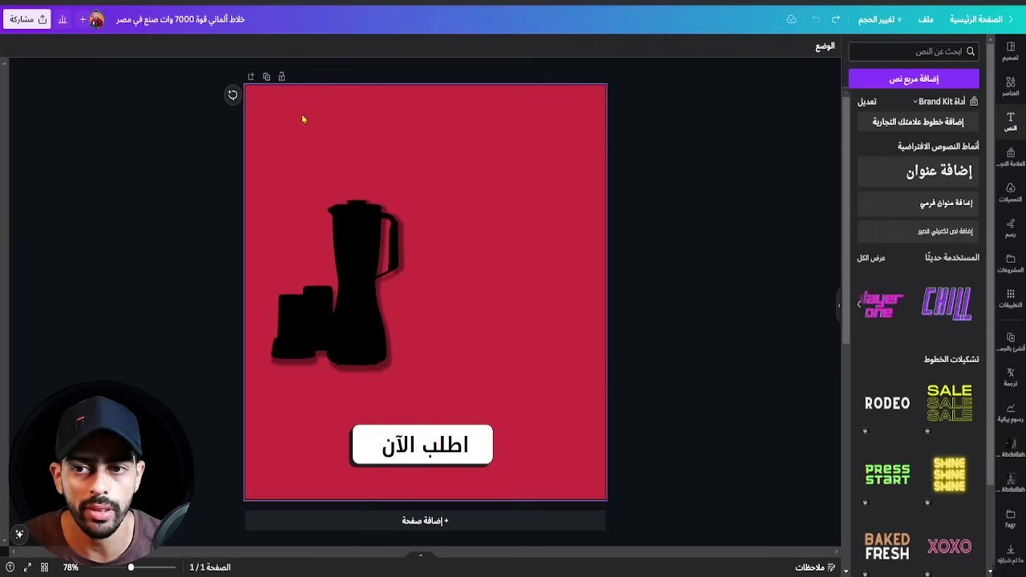
{"action": "left_click", "coordinate": [266, 78]}
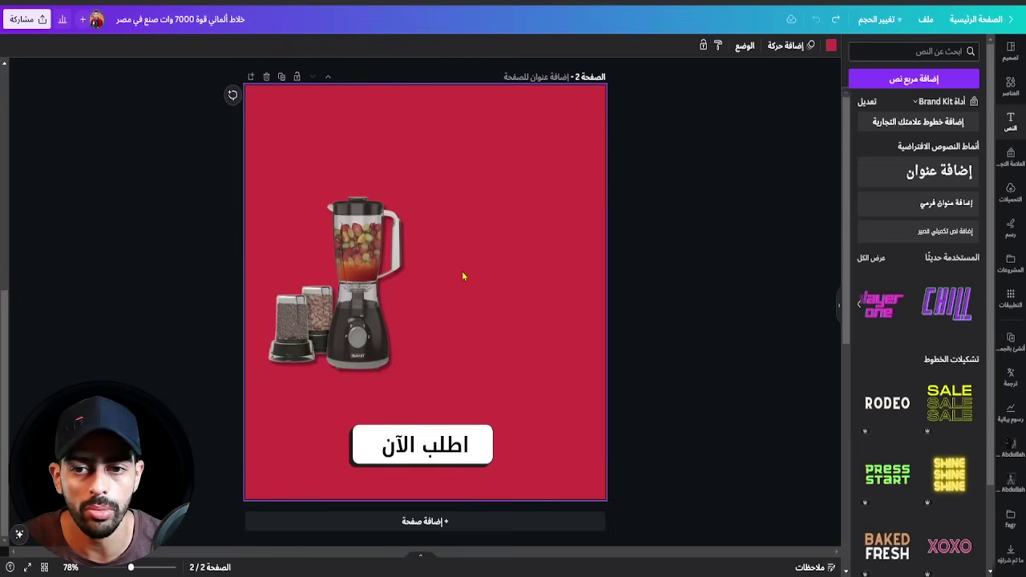
{"action": "scroll", "coordinate": [363, 274], "scroll_direction": "up", "scroll_amount": 5}
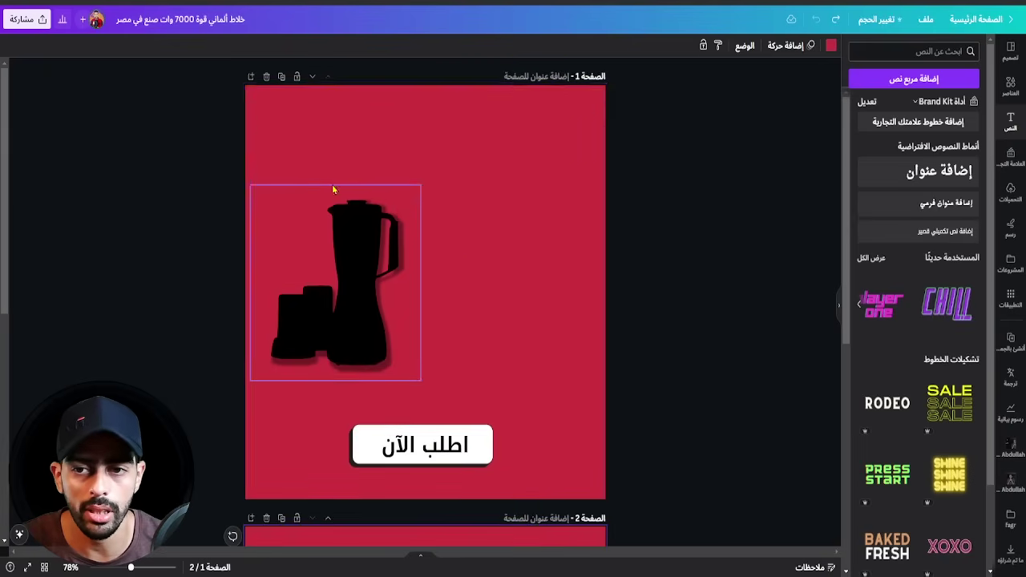
{"action": "left_click", "coordinate": [267, 78]}
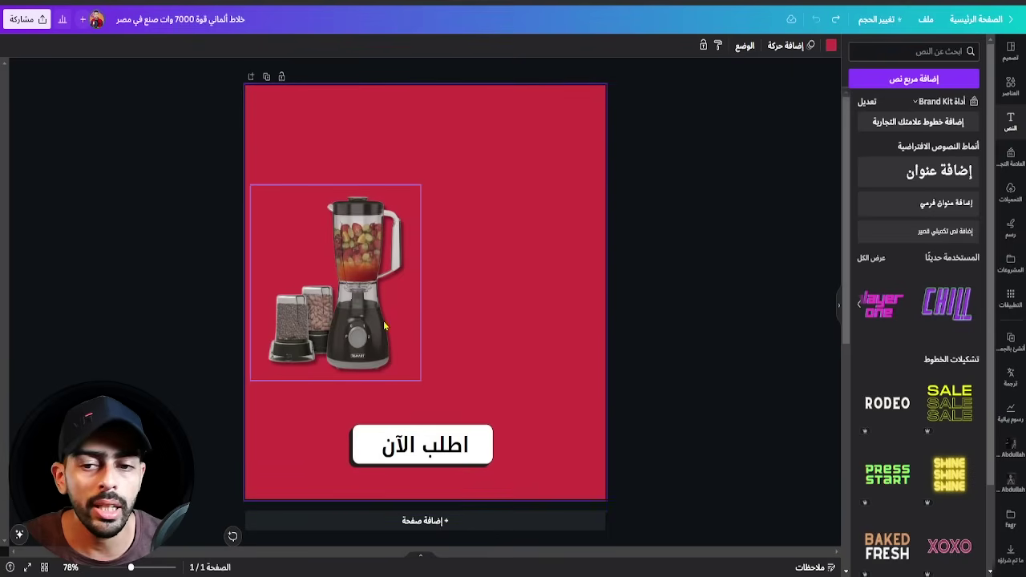
Move the blender image slightly up and search the graphics for 'شكل بيضاوي أبيض'
{"action": "left_click_drag", "start_coordinate": [342, 305], "coordinate": [343, 293]}
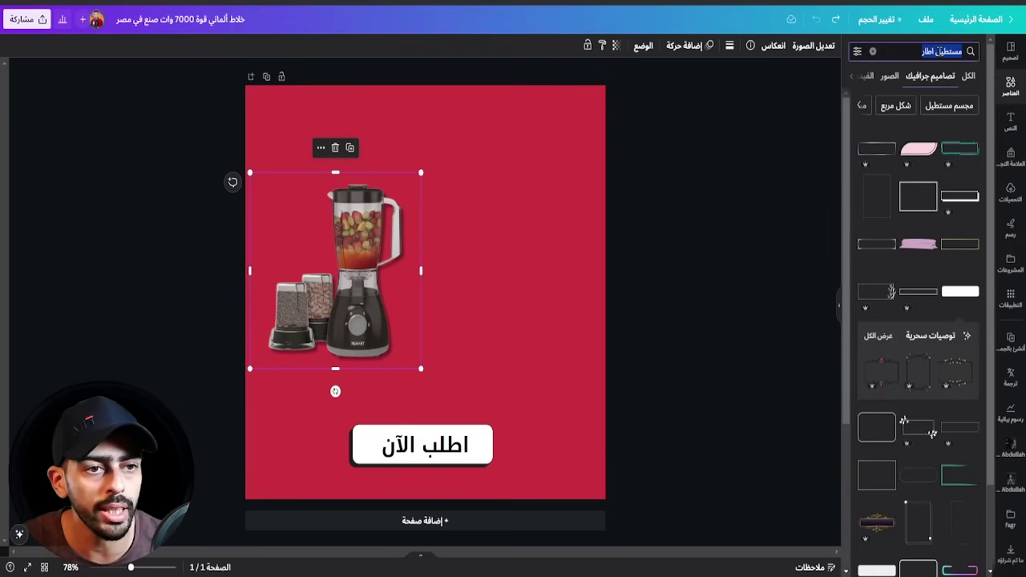
{"action": "type", "text": "شكل بيضا"}
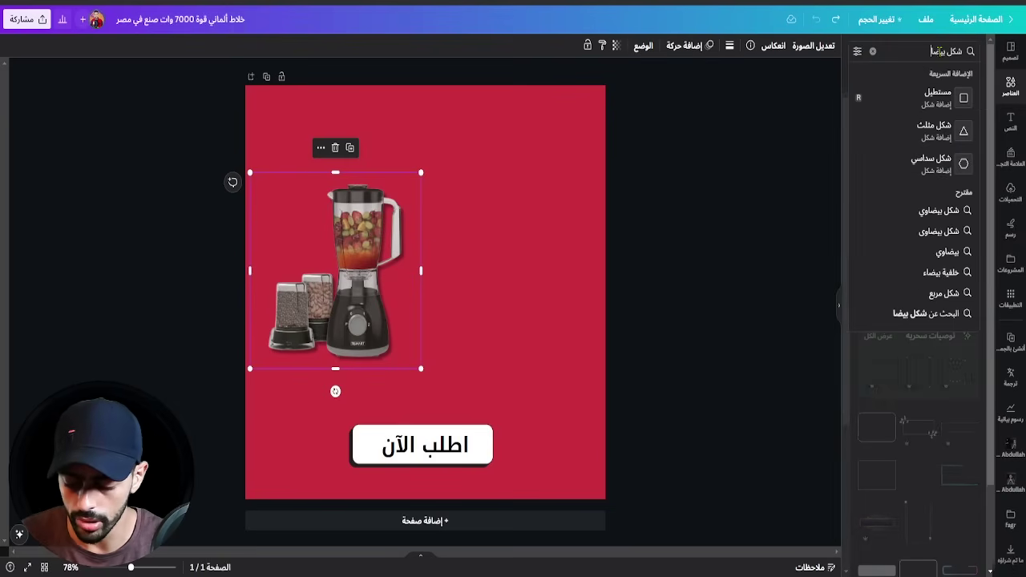
{"action": "type", "text": "وي أبيض"}
{"action": "key", "text": "Return"}
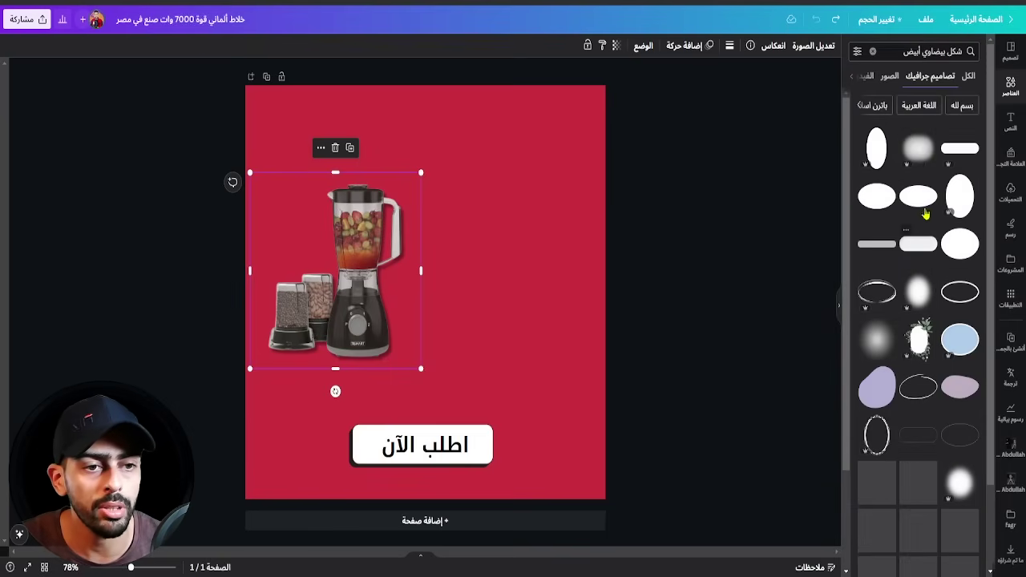
{"action": "left_click", "coordinate": [961, 198]}
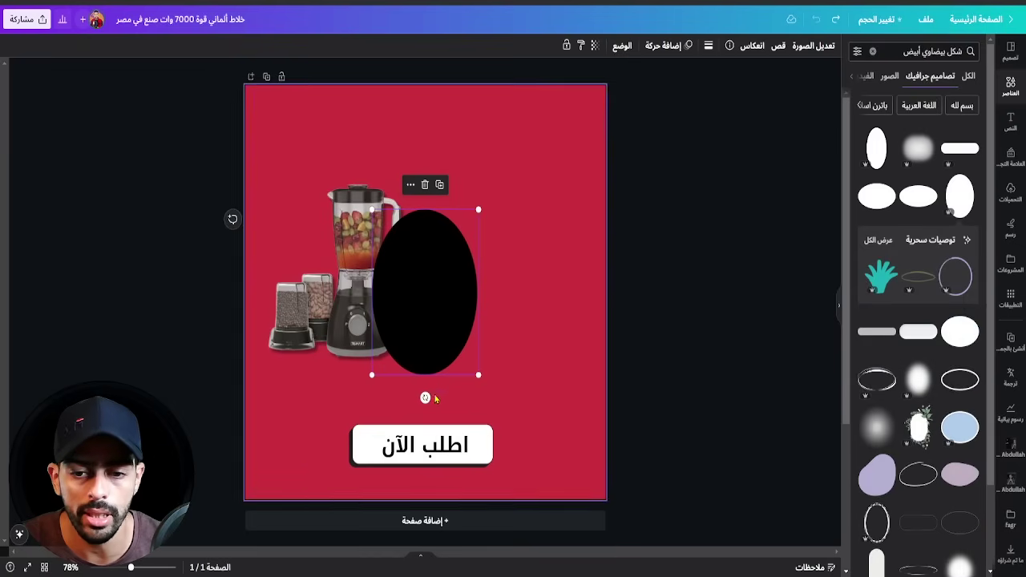
{"action": "left_click_drag", "start_coordinate": [425, 398], "coordinate": [570, 292]}
{"action": "left_click_drag", "start_coordinate": [444, 287], "coordinate": [325, 367]}
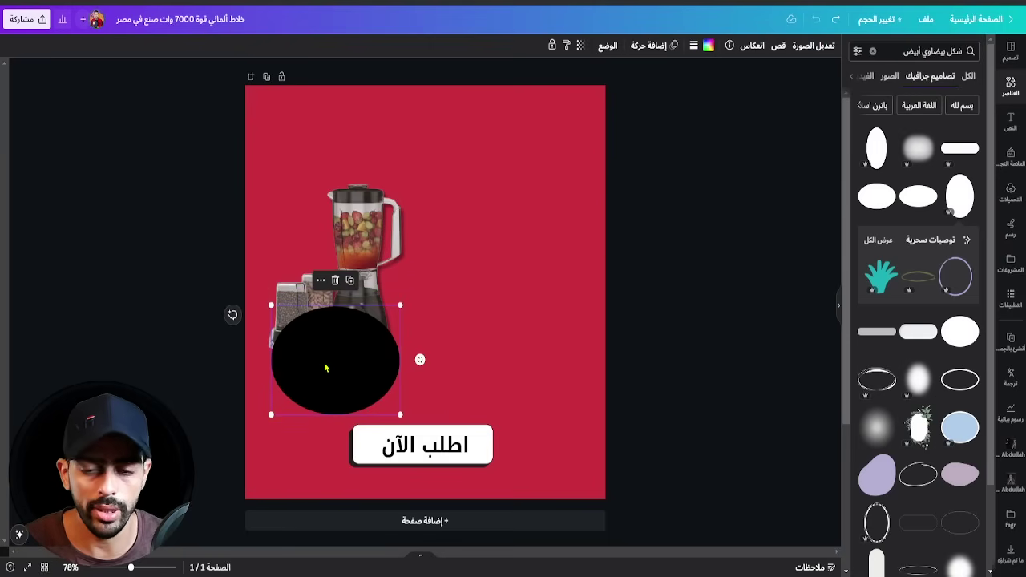
{"action": "key", "text": "Delete"}
{"action": "left_click", "coordinate": [767, 349]}
Insert the wide white ellipse, enlarge it slightly and place it behind the blender's base as a platform
{"action": "left_click", "coordinate": [917, 204]}
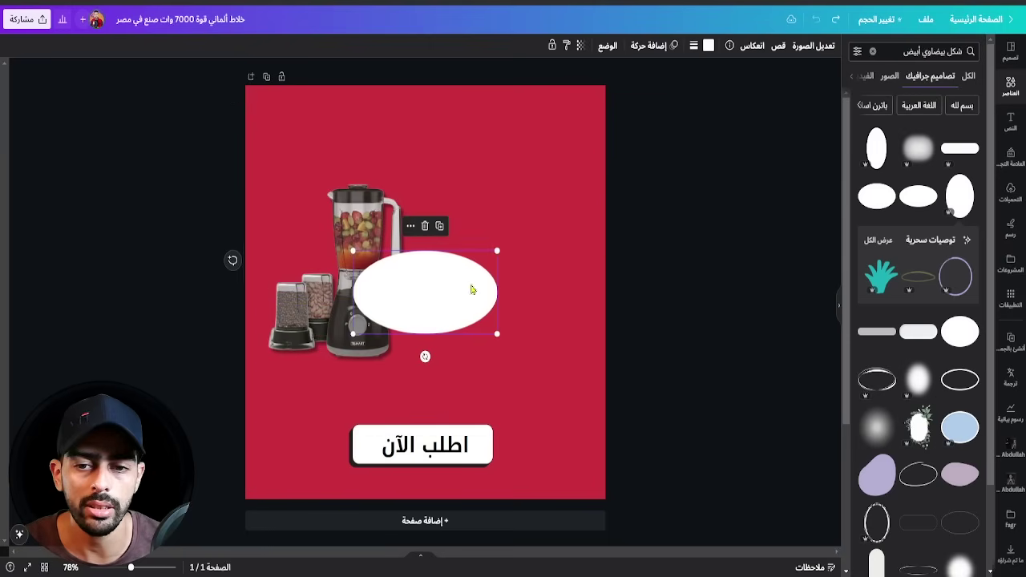
{"action": "left_click_drag", "start_coordinate": [470, 286], "coordinate": [357, 361]}
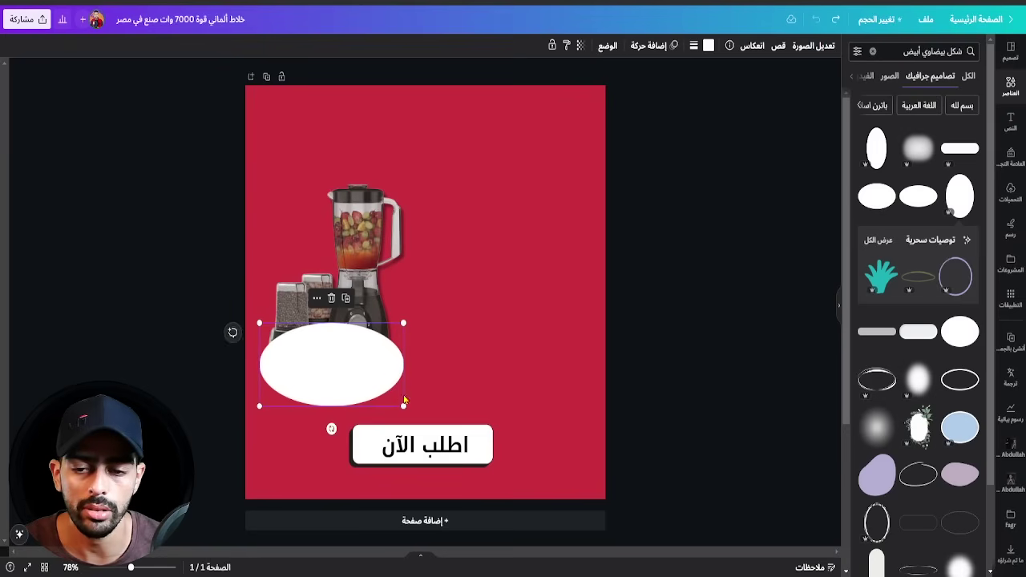
{"action": "right_click", "coordinate": [356, 361]}
{"action": "mouse_move", "coordinate": [333, 449]}
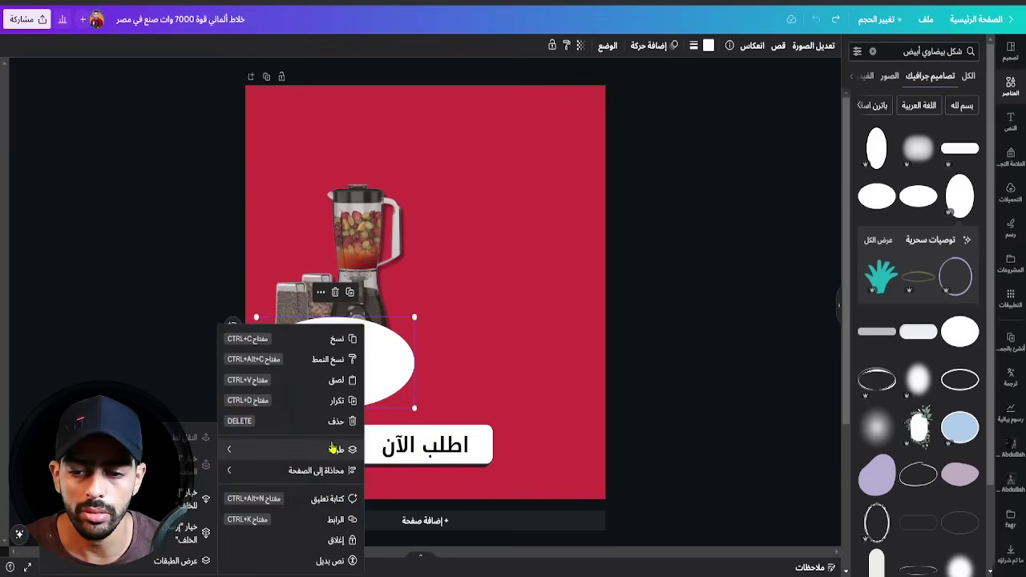
{"action": "left_click", "coordinate": [183, 543]}
{"action": "left_click_drag", "start_coordinate": [384, 377], "coordinate": [394, 402]}
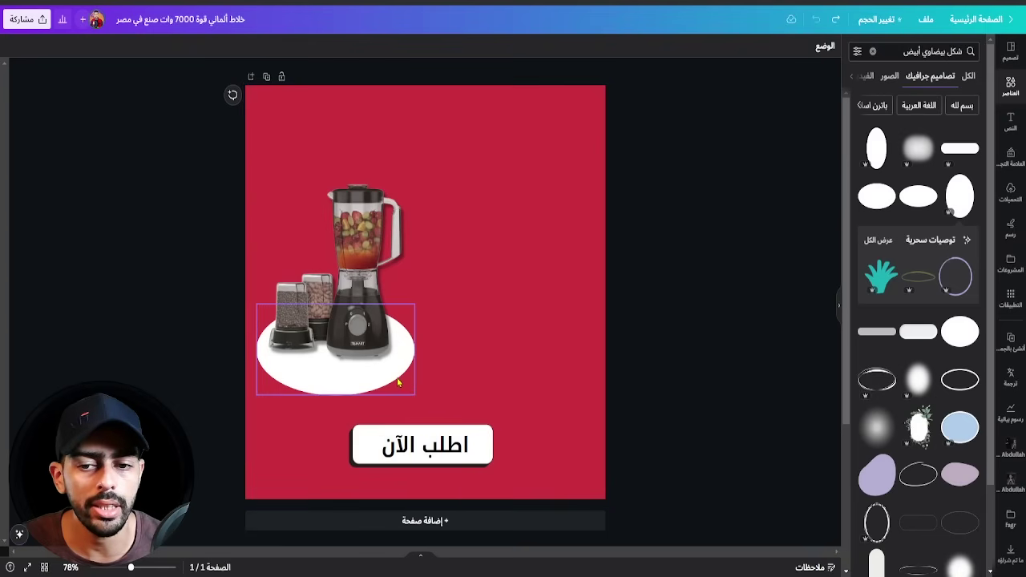
Duplicate the white ellipse, offset the copy slightly downward and send it to the back layer
{"action": "left_click", "coordinate": [398, 383]}
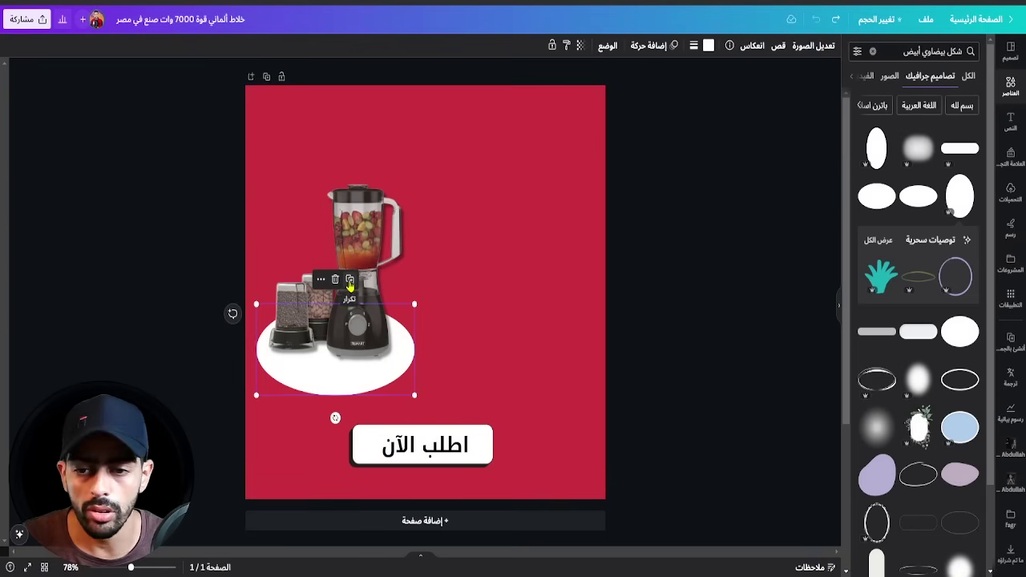
{"action": "mouse_move", "coordinate": [397, 383]}
{"action": "left_mouse_down"}
{"action": "mouse_move", "coordinate": [389, 362]}
{"action": "mouse_move", "coordinate": [369, 384]}
{"action": "mouse_move", "coordinate": [373, 374]}
{"action": "left_mouse_up"}
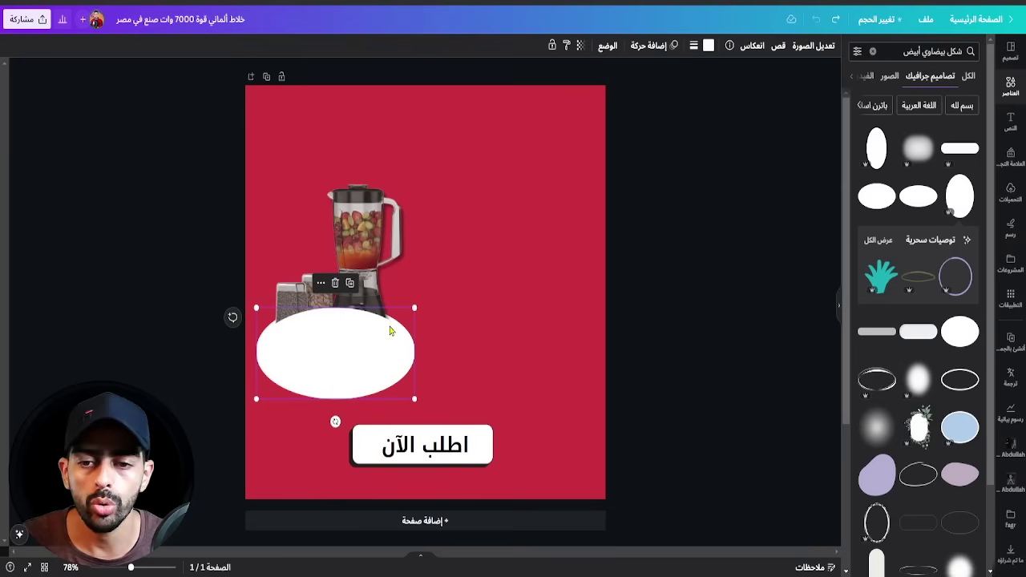
{"action": "right_click", "coordinate": [389, 330]}
{"action": "mouse_move", "coordinate": [360, 449]}
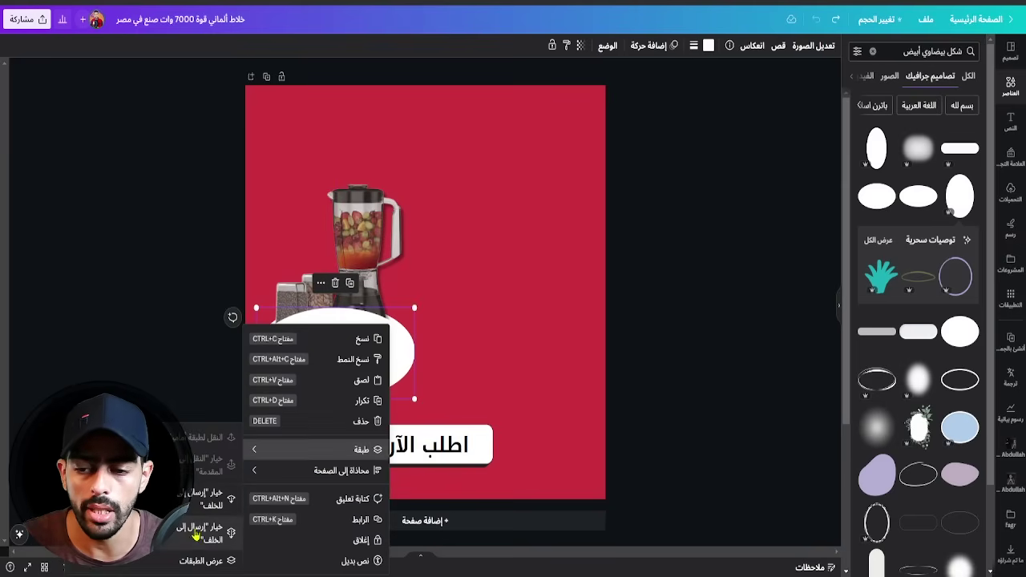
{"action": "left_click", "coordinate": [197, 535]}
Colour the rear ellipse black and slightly reduce its opacity so it acts as a shadow
{"action": "left_click", "coordinate": [708, 46]}
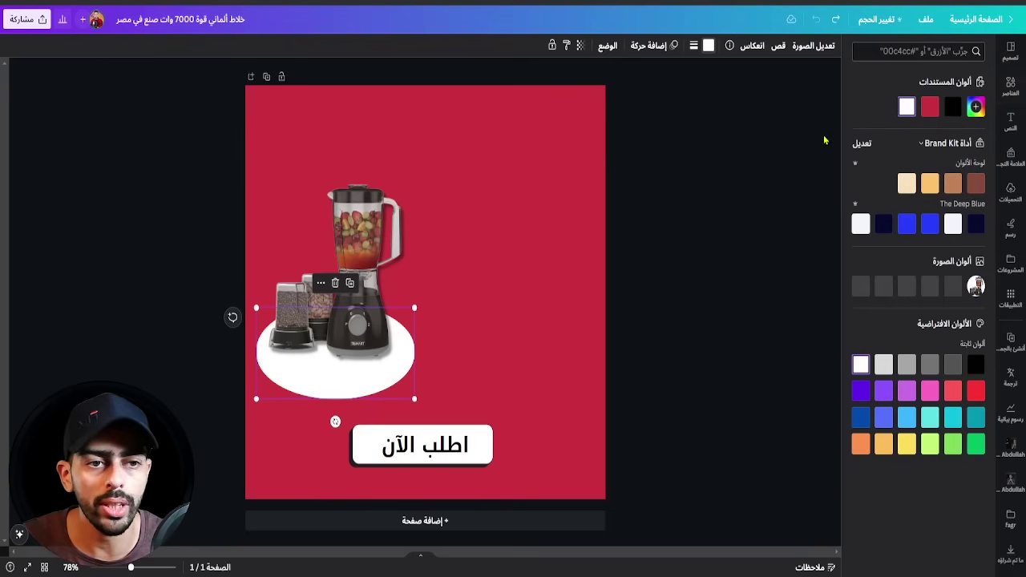
{"action": "left_click", "coordinate": [952, 108]}
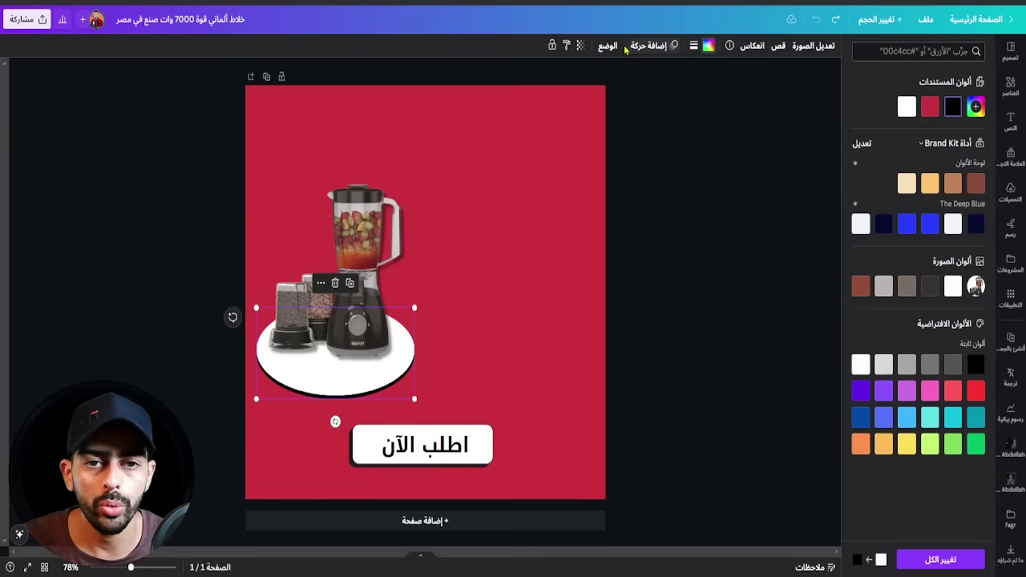
{"action": "left_click", "coordinate": [581, 46]}
{"action": "left_click_drag", "start_coordinate": [583, 87], "coordinate": [604, 90]}
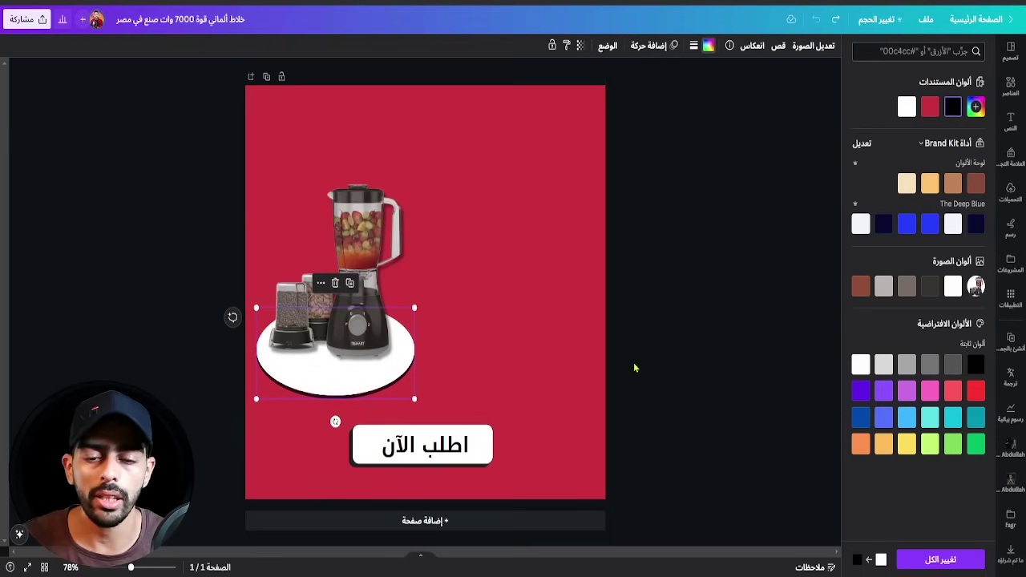
{"action": "left_click", "coordinate": [529, 355]}
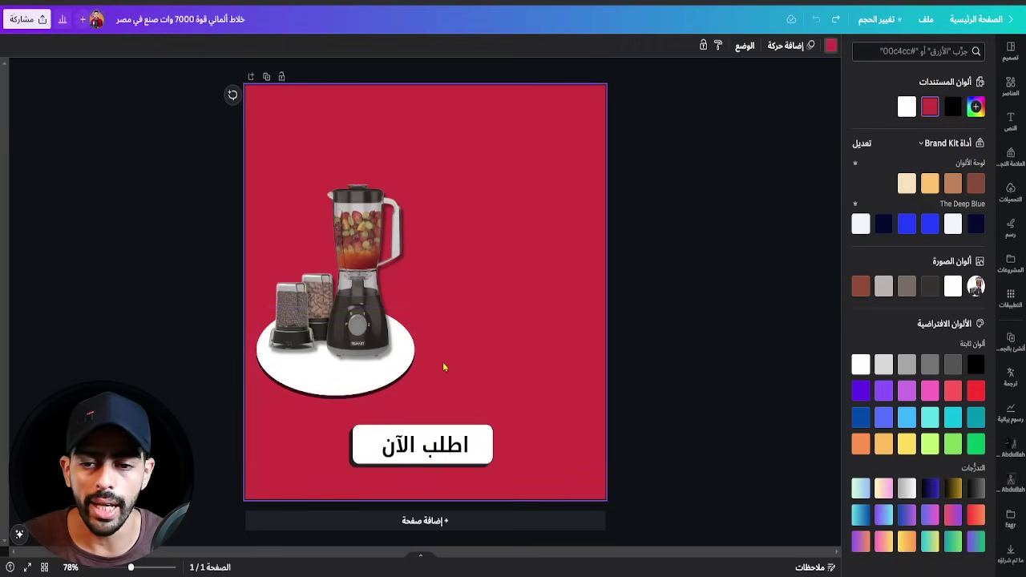
Group the white ellipse with its black shadow copy
{"action": "left_click", "coordinate": [393, 385]}
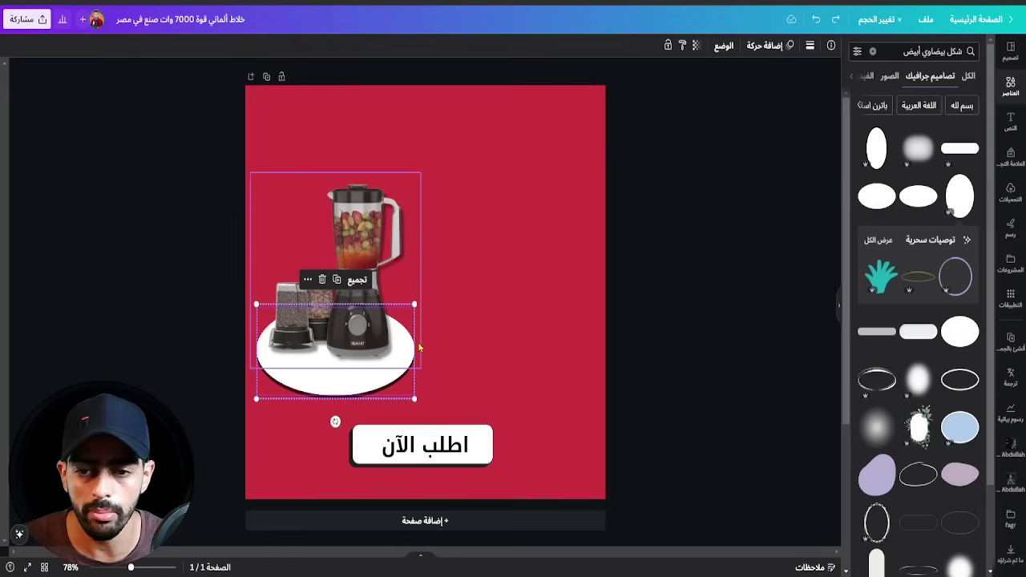
{"action": "left_click", "coordinate": [357, 280]}
{"action": "left_click", "coordinate": [483, 345]}
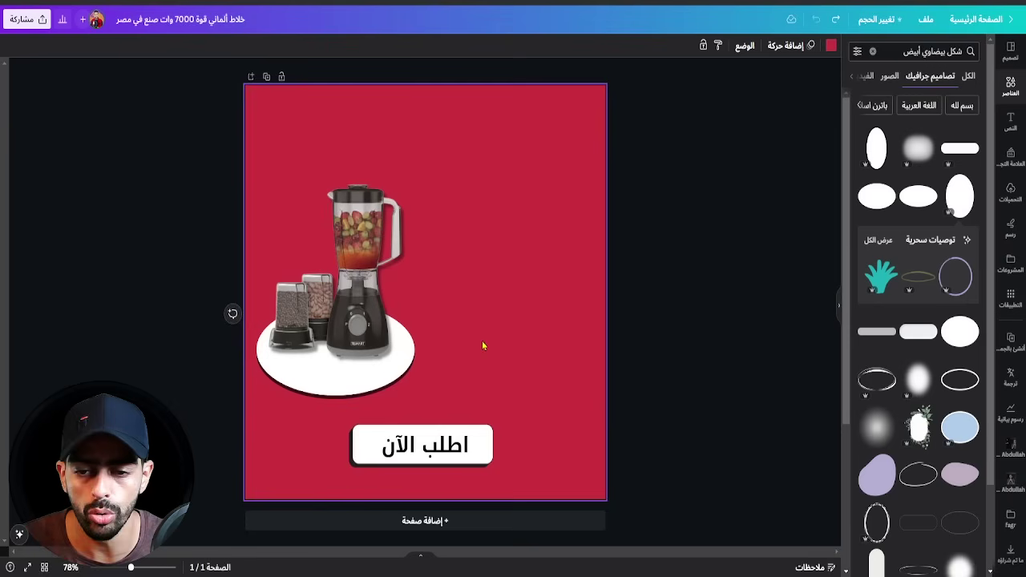
Enlarge the blender together with its elliptical platform and position them in the left half of the page
{"action": "mouse_move", "coordinate": [377, 389]}
{"action": "left_mouse_down"}
{"action": "mouse_move", "coordinate": [430, 389]}
{"action": "mouse_move", "coordinate": [363, 373]}
{"action": "mouse_move", "coordinate": [378, 372]}
{"action": "left_mouse_up"}
{"action": "left_click_drag", "start_coordinate": [415, 294], "coordinate": [400, 300]}
{"action": "left_click_drag", "start_coordinate": [381, 385], "coordinate": [467, 117]}
{"action": "left_click", "coordinate": [499, 351]}
{"action": "left_click_drag", "start_coordinate": [384, 302], "coordinate": [373, 305]}
{"action": "left_click", "coordinate": [643, 248]}
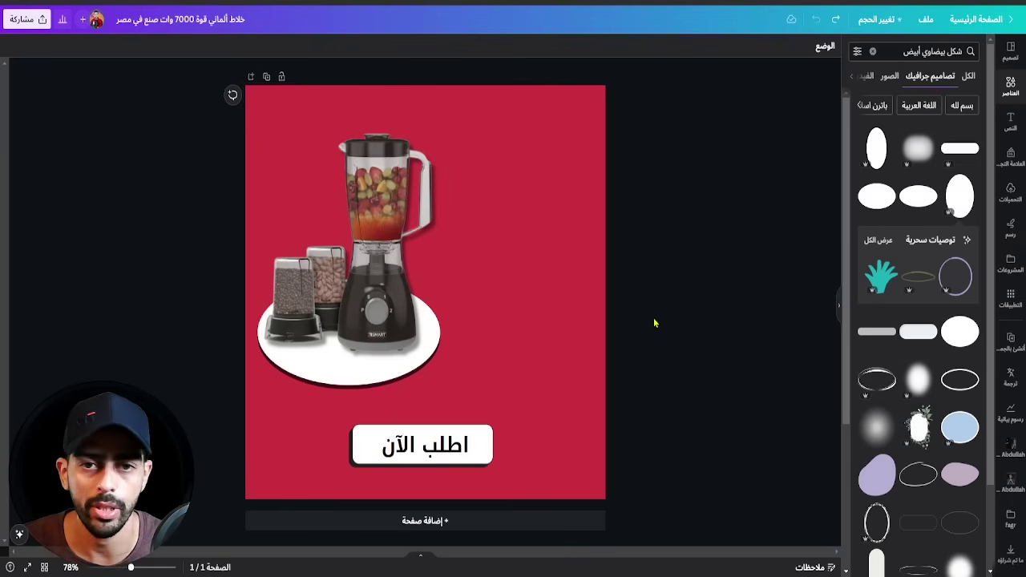
Insert the logo from the brand kit, scale it down and place it in the page's upper-left corner
{"action": "left_click", "coordinate": [1013, 160]}
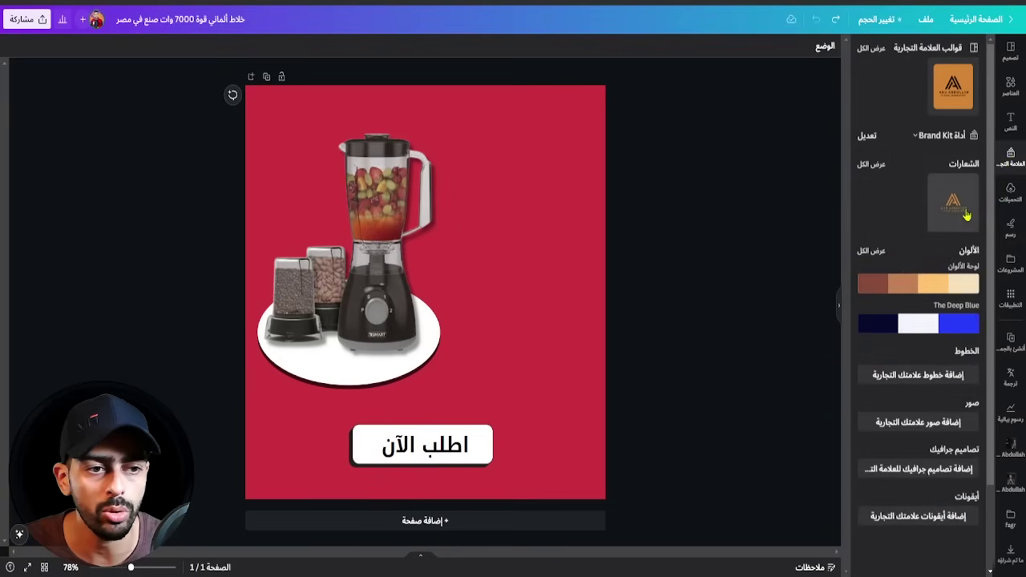
{"action": "left_click", "coordinate": [956, 210]}
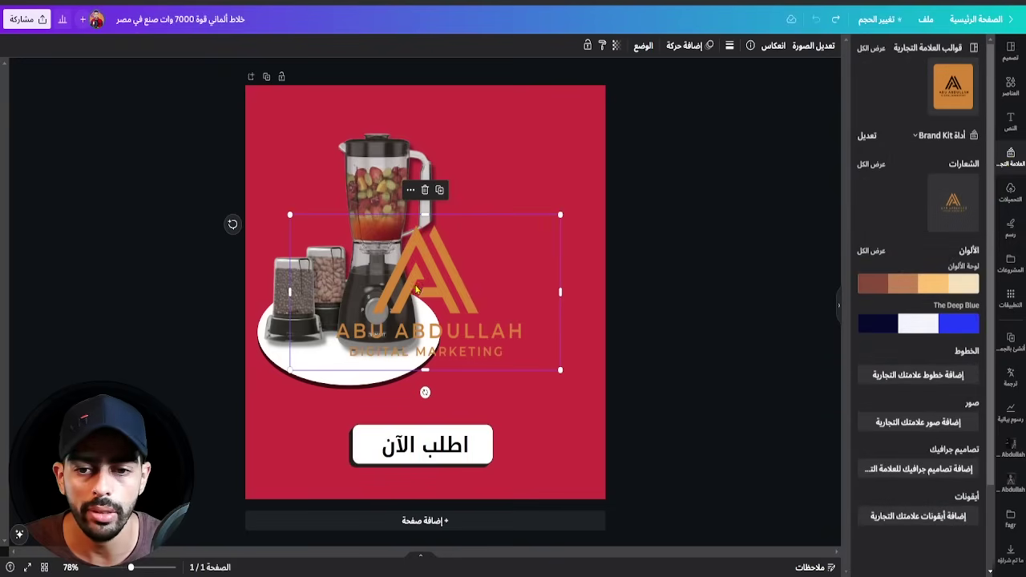
{"action": "left_click_drag", "start_coordinate": [416, 291], "coordinate": [492, 163]}
{"action": "left_click_drag", "start_coordinate": [365, 239], "coordinate": [492, 165]}
{"action": "left_click_drag", "start_coordinate": [562, 140], "coordinate": [294, 145]}
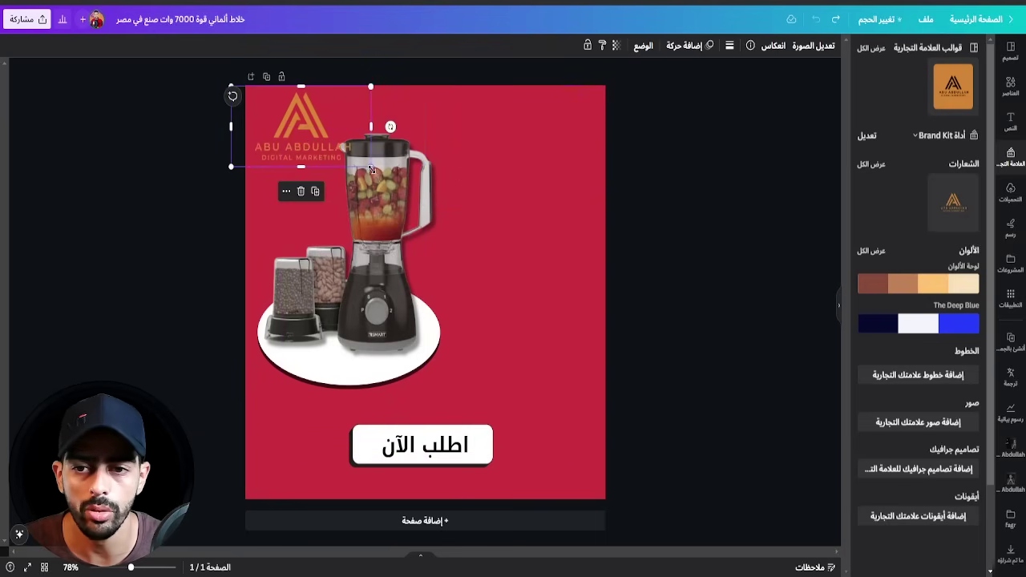
{"action": "left_click_drag", "start_coordinate": [371, 169], "coordinate": [343, 150]}
{"action": "left_click", "coordinate": [475, 176]}
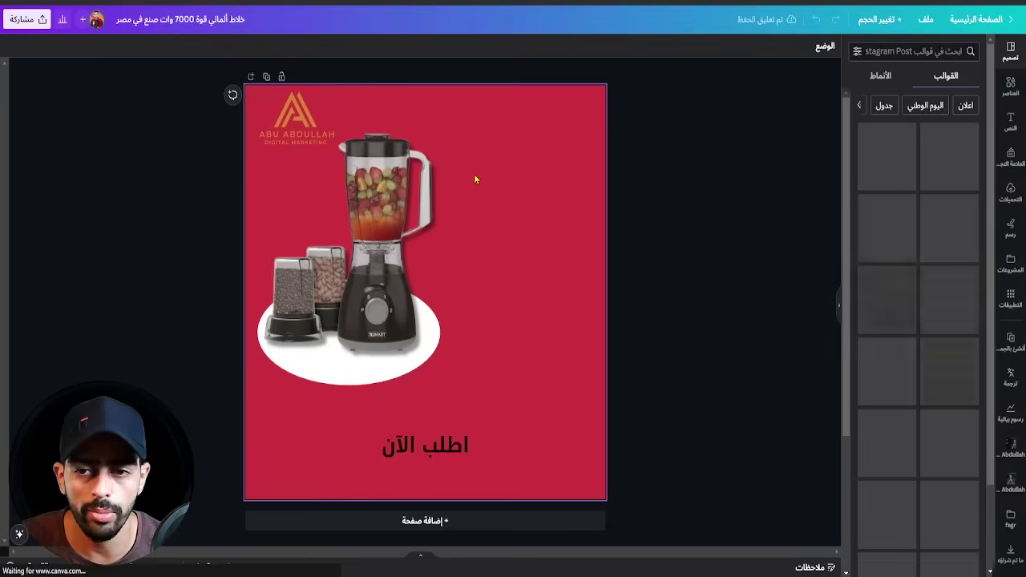
Apply the 'خفي' shadow style to the logo, shrink the logo slightly and set the shadow density to 100
{"action": "left_click", "coordinate": [309, 142]}
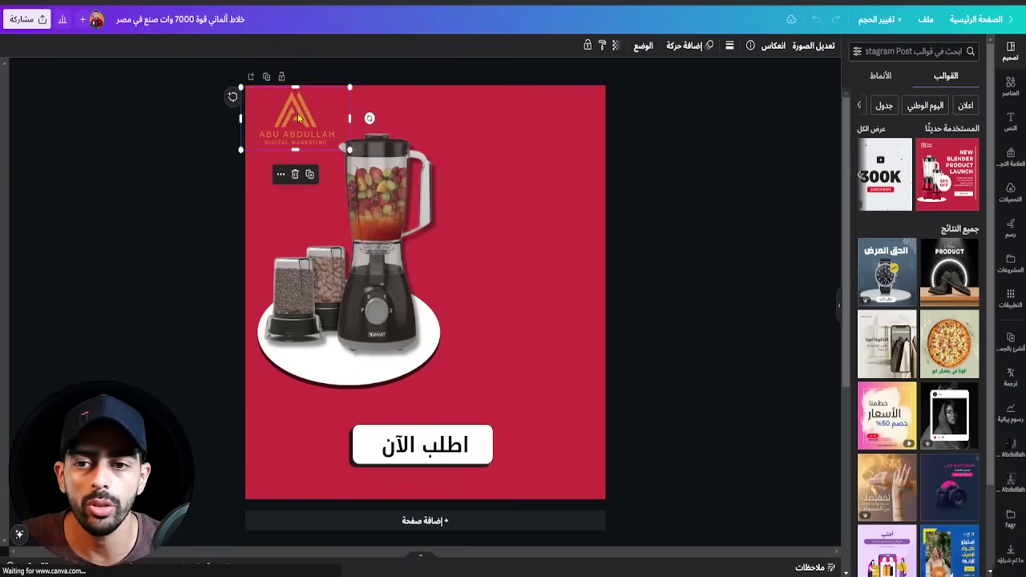
{"action": "left_click", "coordinate": [814, 46]}
{"action": "left_click", "coordinate": [966, 292]}
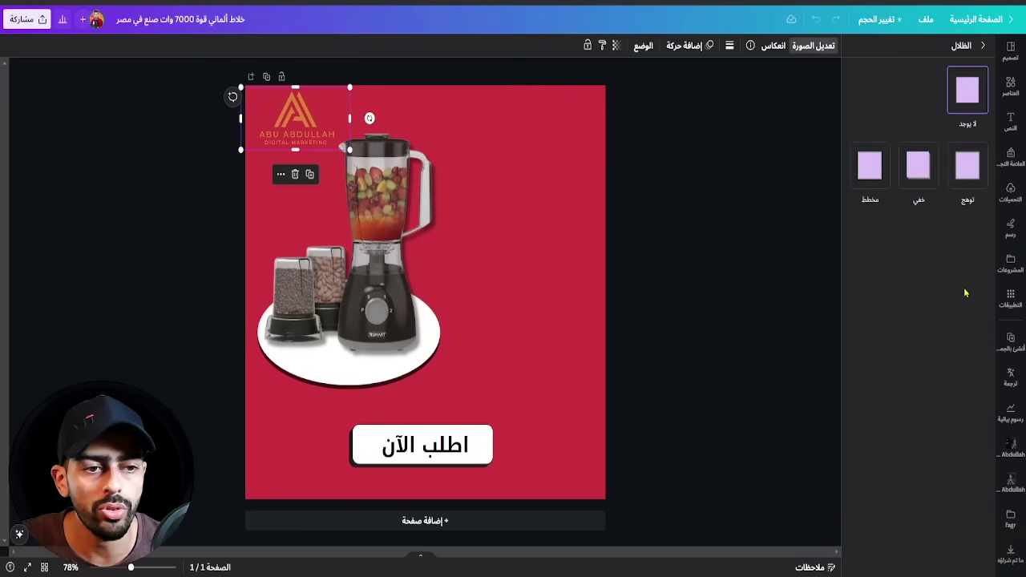
{"action": "left_click", "coordinate": [920, 170]}
{"action": "left_click_drag", "start_coordinate": [343, 149], "coordinate": [335, 142]}
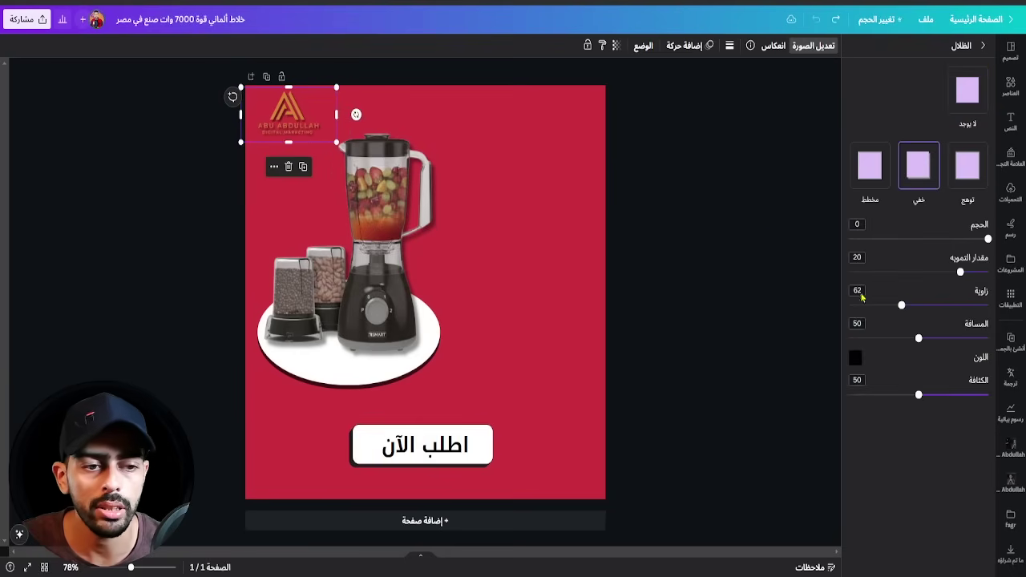
{"action": "left_click_drag", "start_coordinate": [887, 396], "coordinate": [848, 399]}
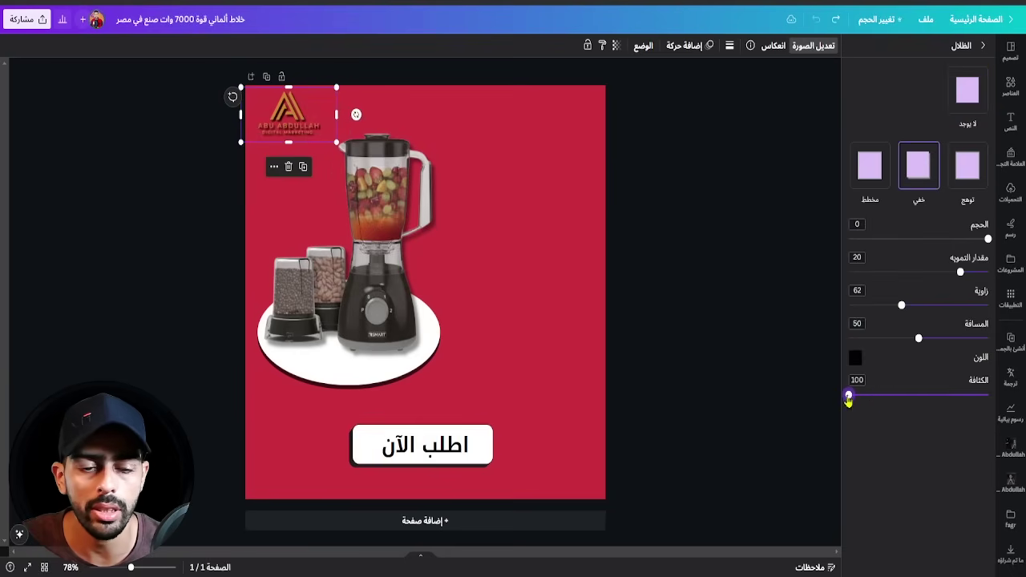
{"action": "left_click", "coordinate": [678, 231]}
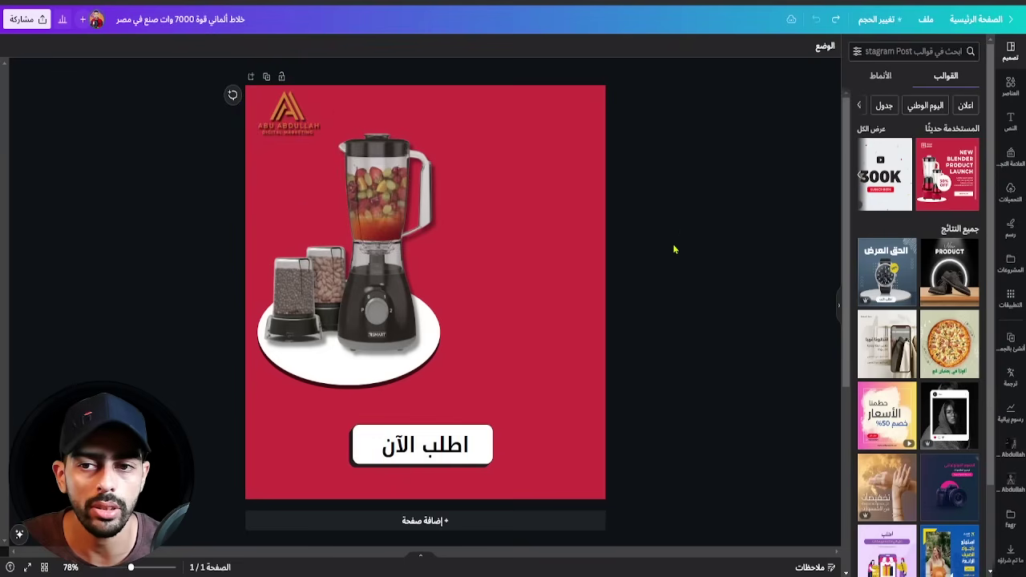
Add a text box reading 'خلاط ألماني' in the page's upper-right area and enlarge it as the headline
{"action": "left_click", "coordinate": [1010, 121]}
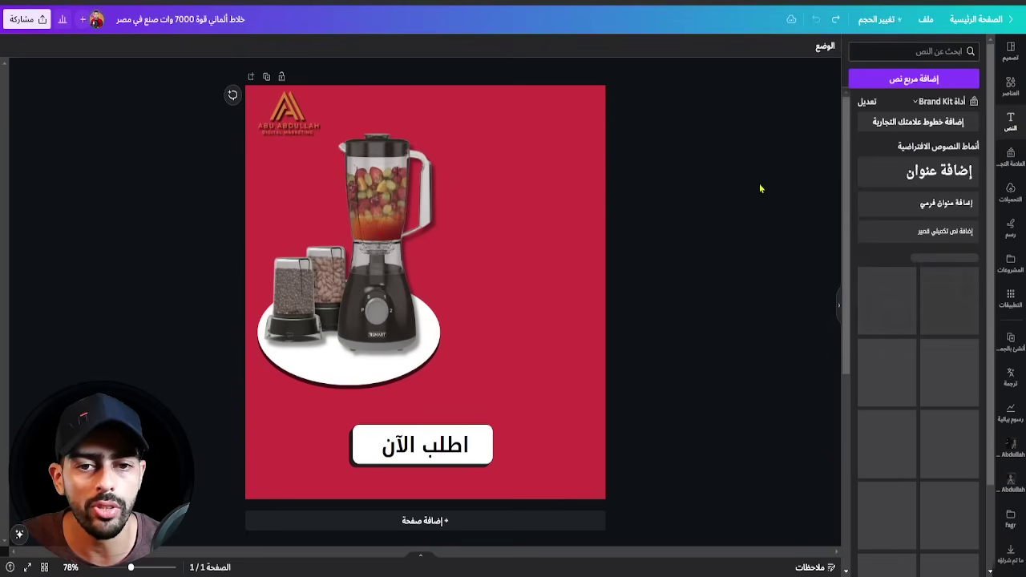
{"action": "left_click", "coordinate": [914, 79]}
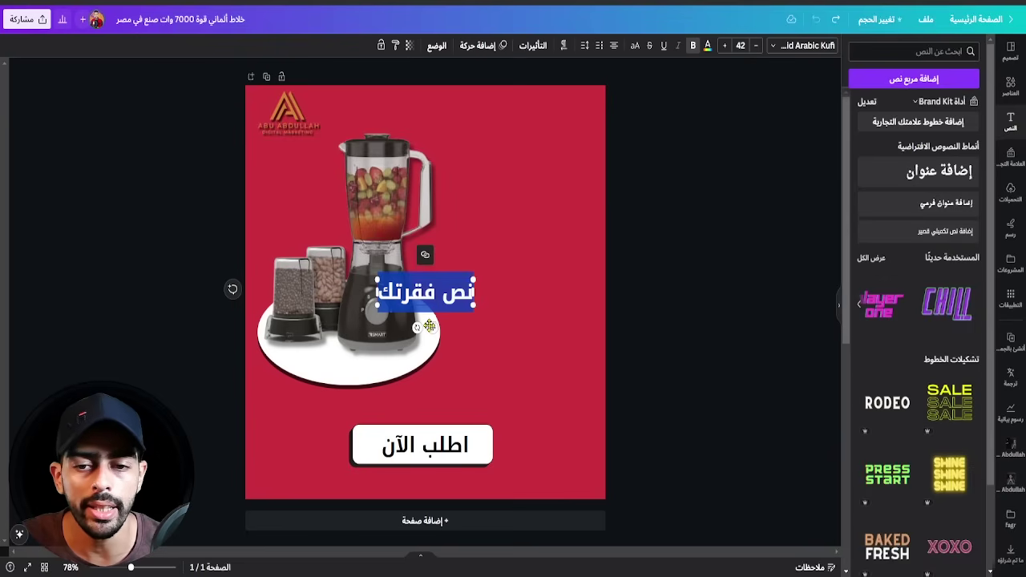
{"action": "left_click_drag", "start_coordinate": [429, 325], "coordinate": [528, 178]}
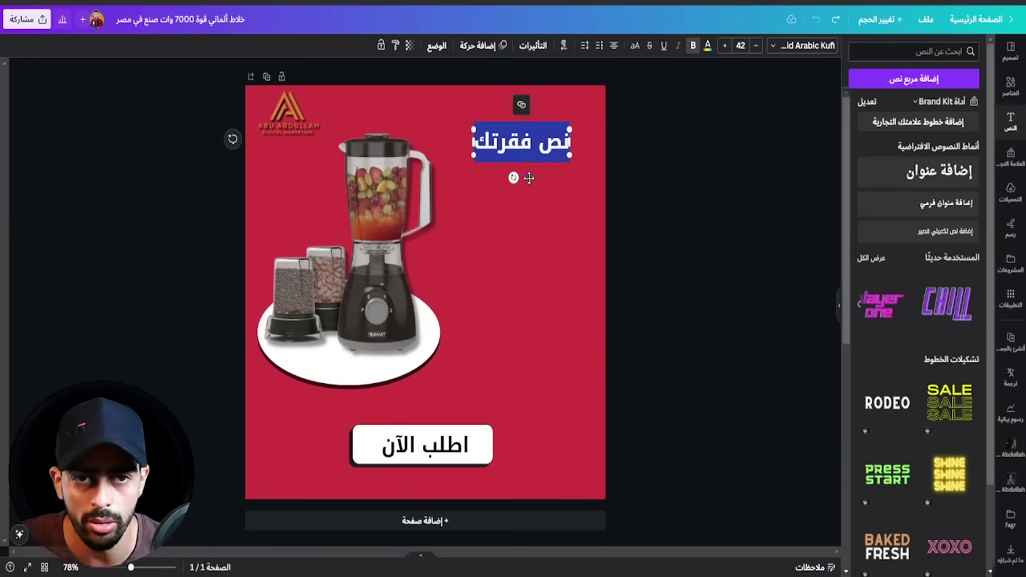
{"action": "left_click", "coordinate": [534, 153]}
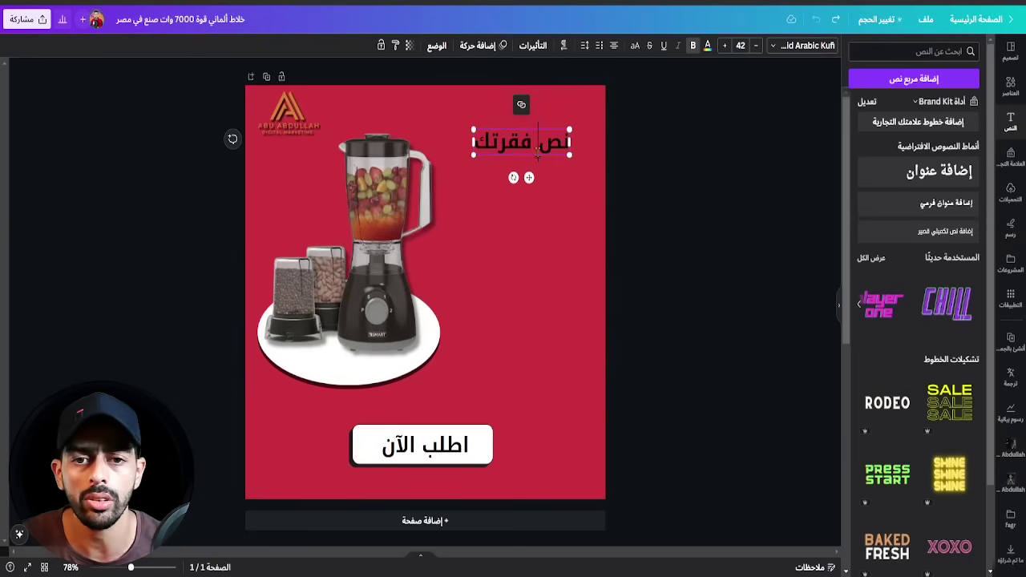
{"action": "triple_click", "coordinate": [537, 154]}
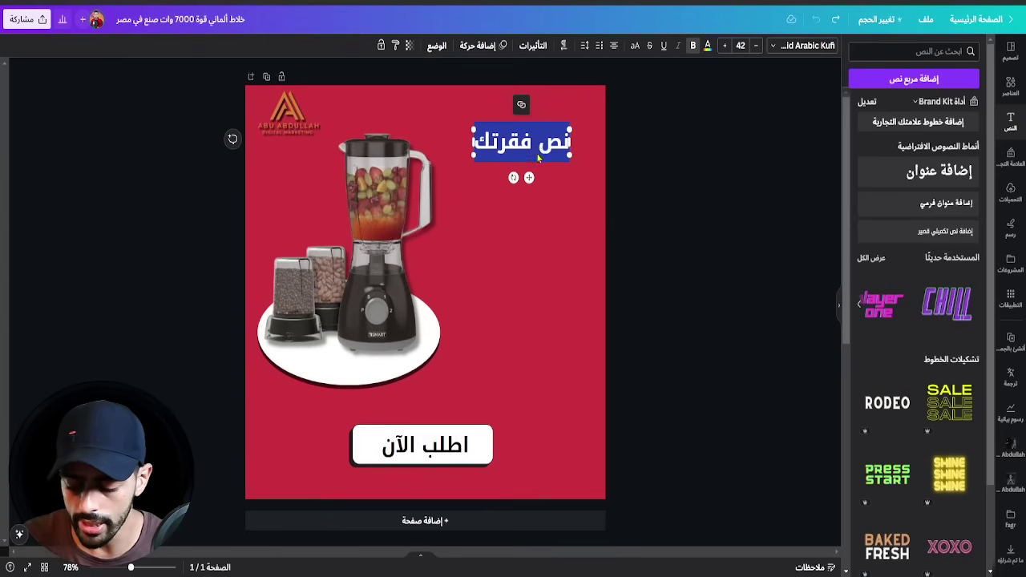
{"action": "type", "text": "خلاط ألمان"}
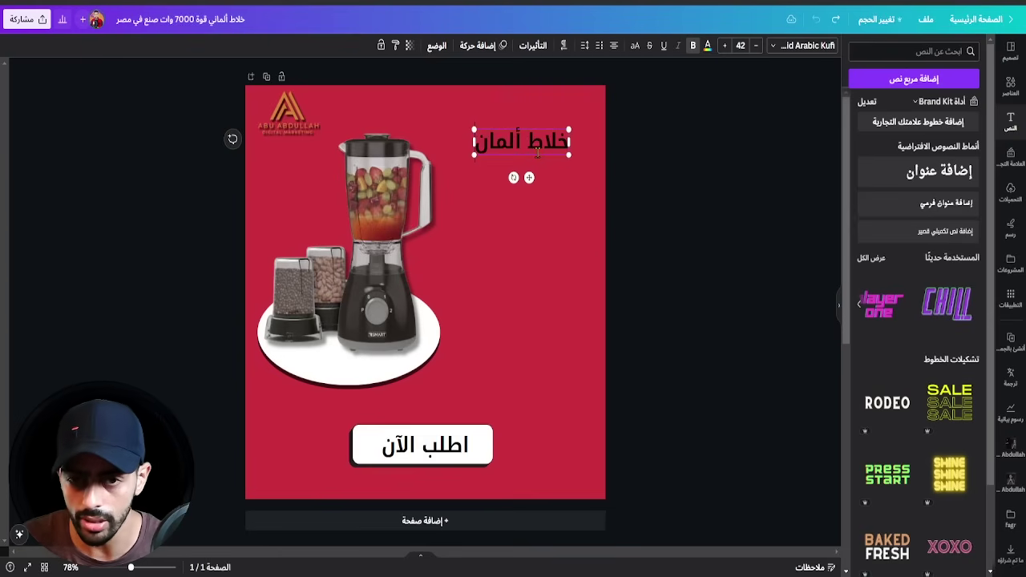
{"action": "type", "text": "ي"}
{"action": "left_click_drag", "start_coordinate": [469, 153], "coordinate": [438, 166]}
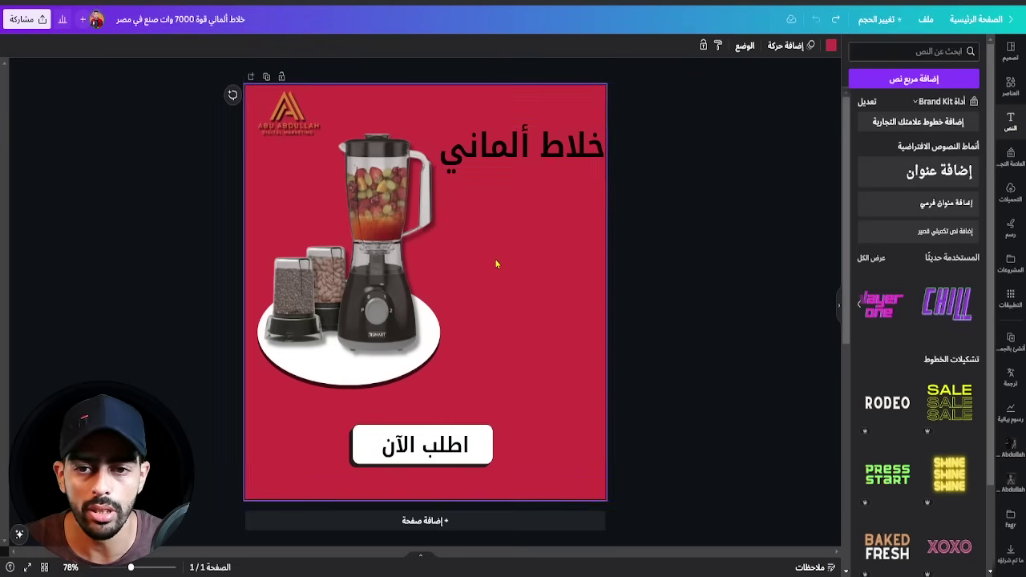
Shrink the blender and its platform together to about 579 by 632, and flip the blender image horizontally
{"action": "left_click_drag", "start_coordinate": [494, 258], "coordinate": [434, 183]}
{"action": "left_click_drag", "start_coordinate": [454, 117], "coordinate": [434, 147]}
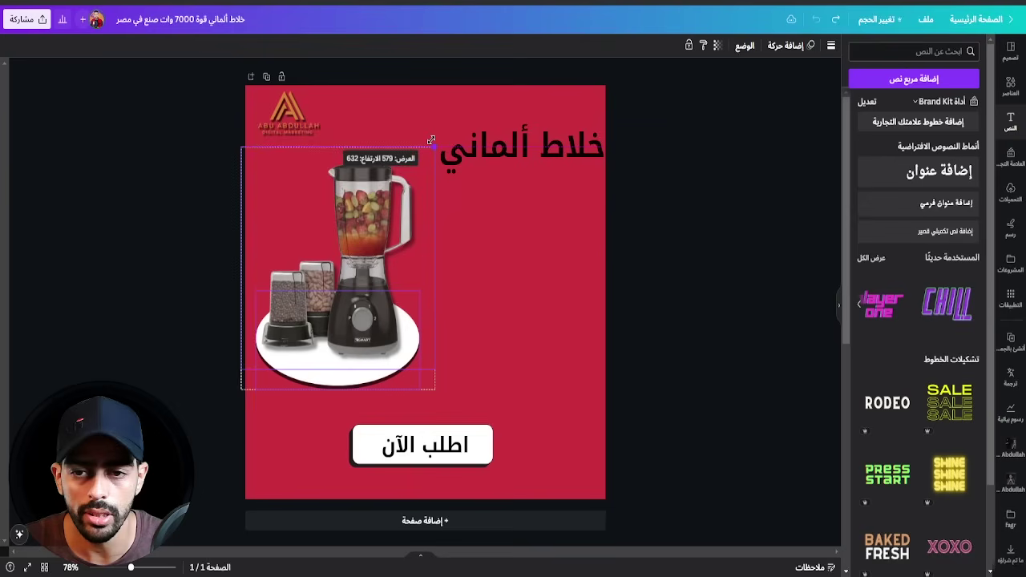
{"action": "left_click", "coordinate": [366, 216]}
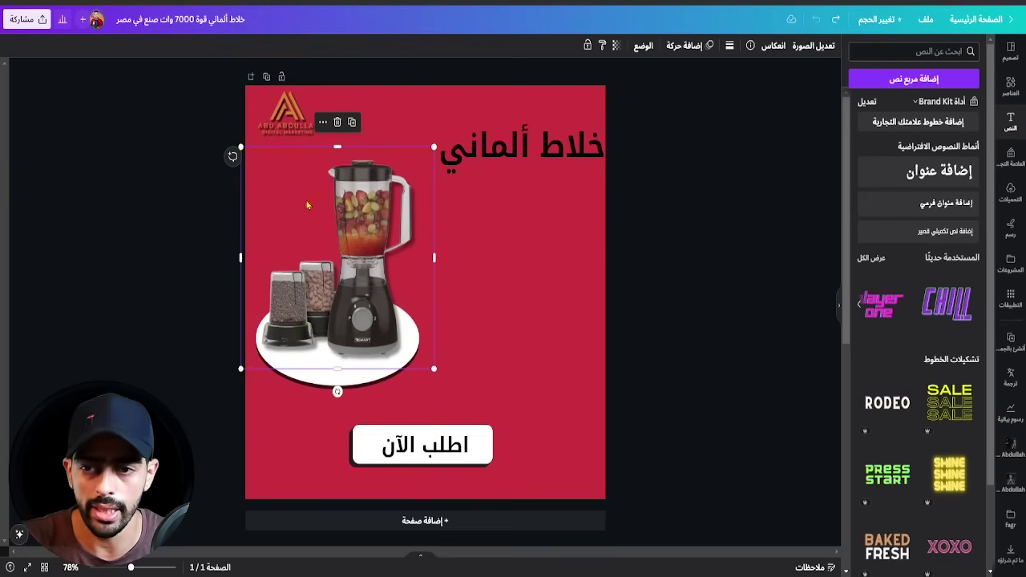
{"action": "left_click", "coordinate": [773, 46]}
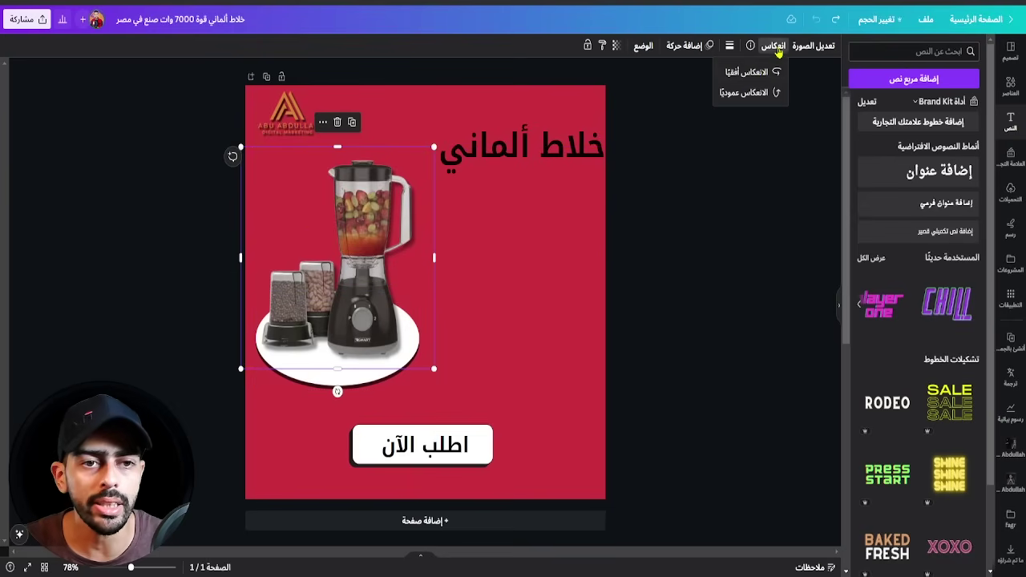
{"action": "left_click", "coordinate": [754, 75]}
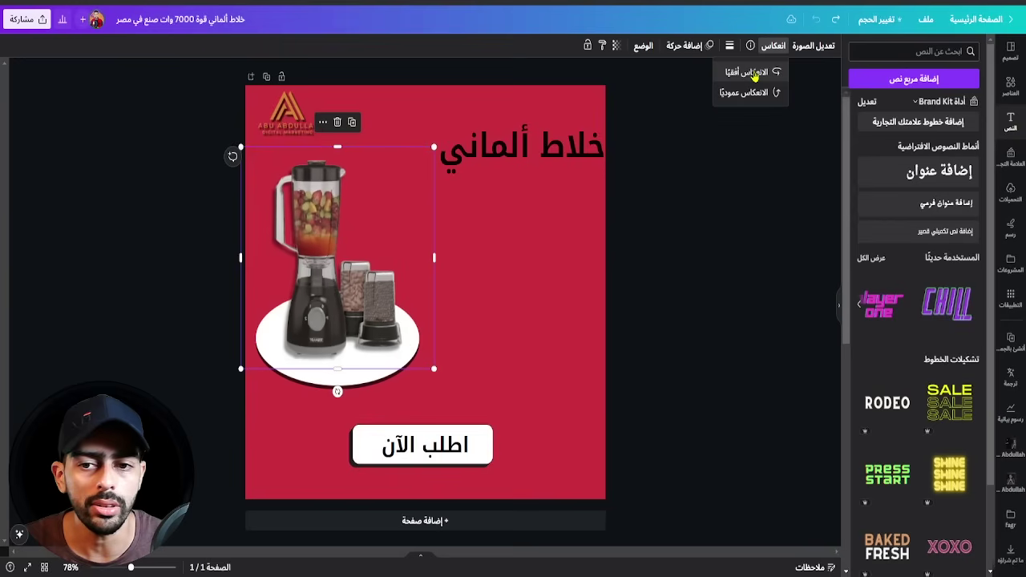
{"action": "left_click", "coordinate": [489, 279]}
Shift the flipped blender slightly left to centre it over the white elliptical platform
{"action": "left_click", "coordinate": [400, 318]}
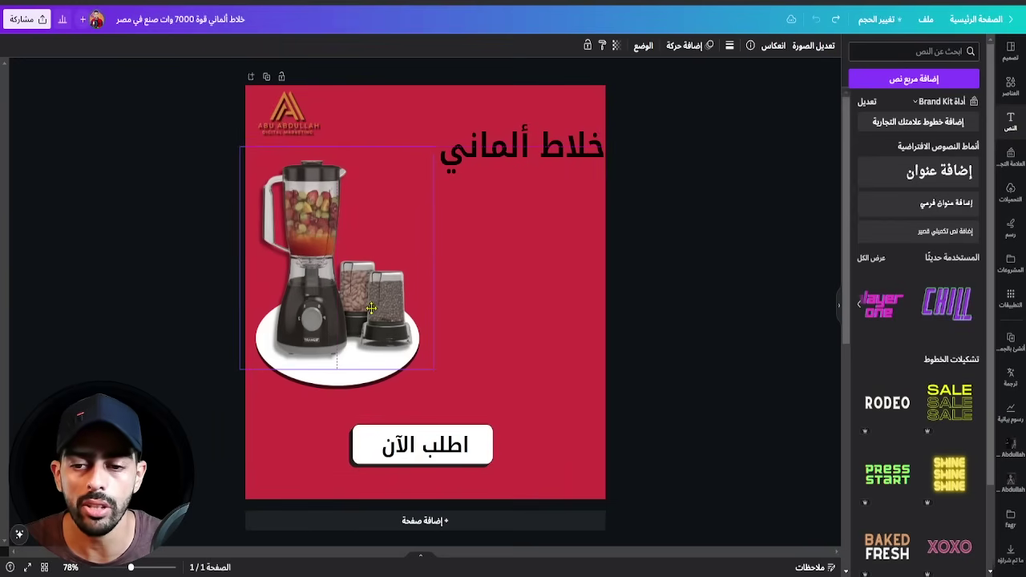
{"action": "left_click", "coordinate": [539, 277]}
{"action": "left_click", "coordinate": [684, 211]}
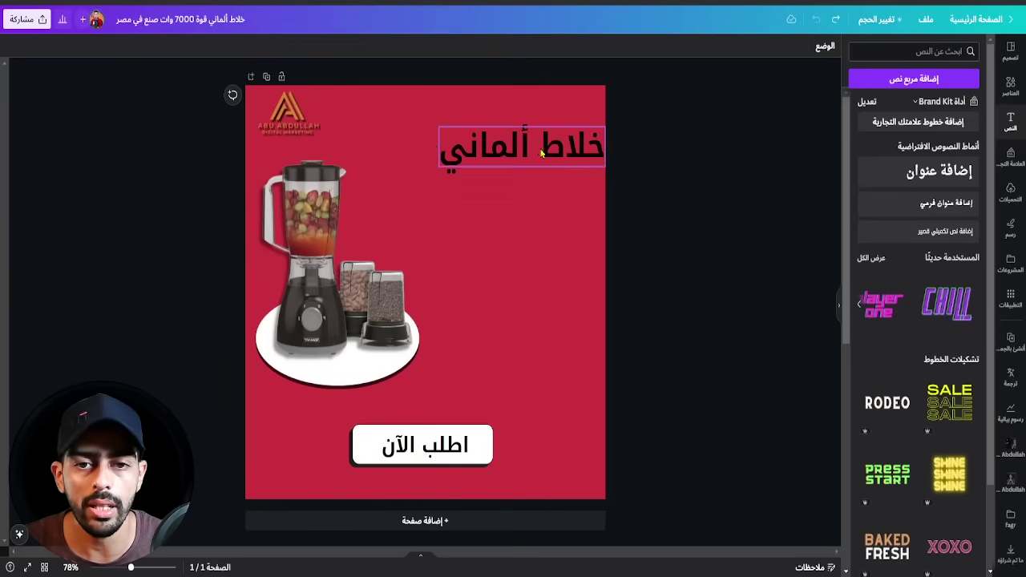
Move the headline 'خلاط ألماني' inward from the page's right edge and colour it white
{"action": "left_click", "coordinate": [510, 147]}
{"action": "left_click_drag", "start_coordinate": [510, 146], "coordinate": [503, 149]}
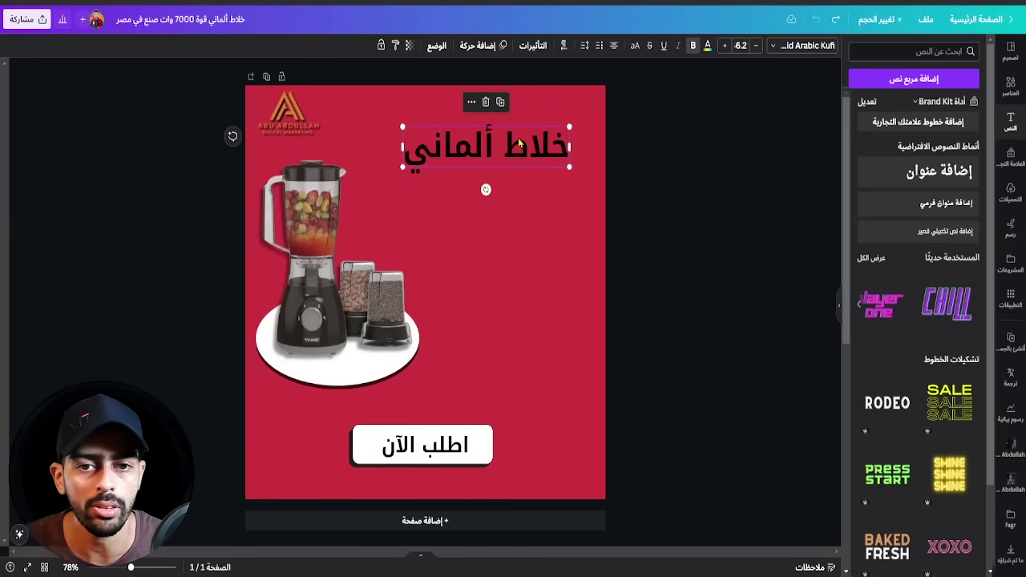
{"action": "left_click", "coordinate": [707, 45]}
{"action": "left_click", "coordinate": [907, 106]}
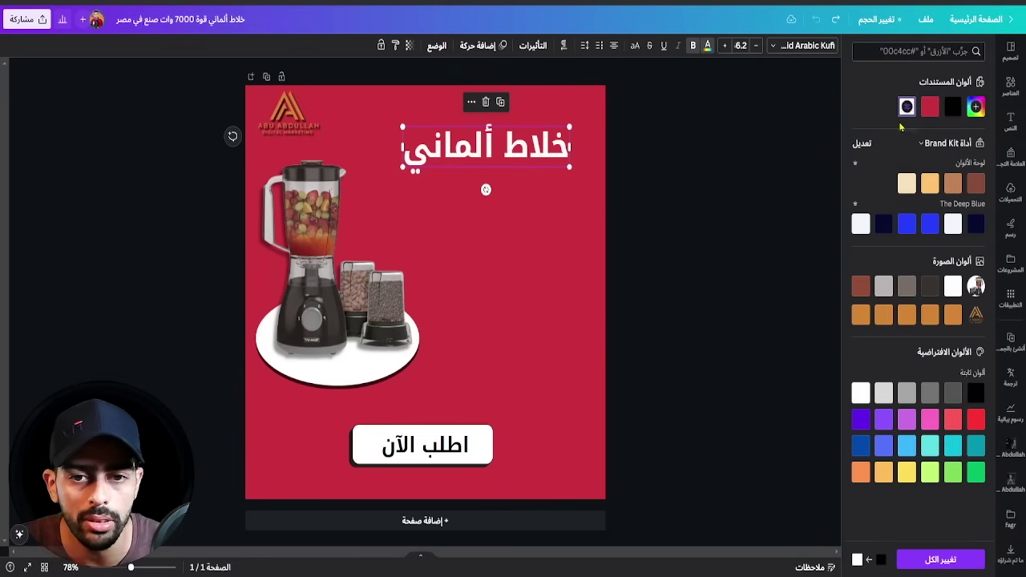
{"action": "left_click", "coordinate": [710, 206]}
Duplicate the headline, place the copy just below it and replace its text with '7000 watt'
{"action": "left_click", "coordinate": [497, 152]}
{"action": "key", "text": "ctrl+d"}
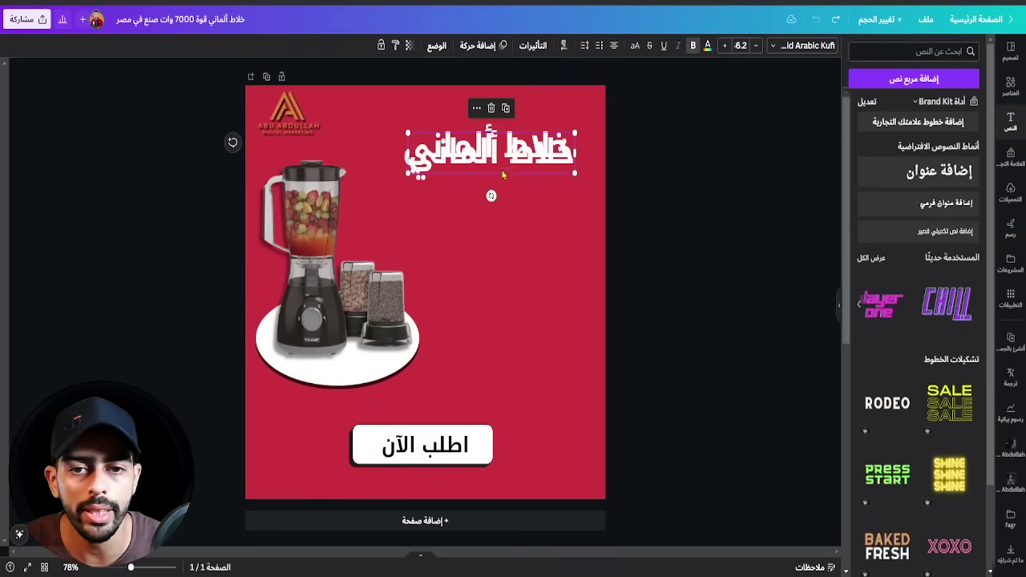
{"action": "left_click_drag", "start_coordinate": [498, 160], "coordinate": [498, 202]}
{"action": "double_click", "coordinate": [497, 198]}
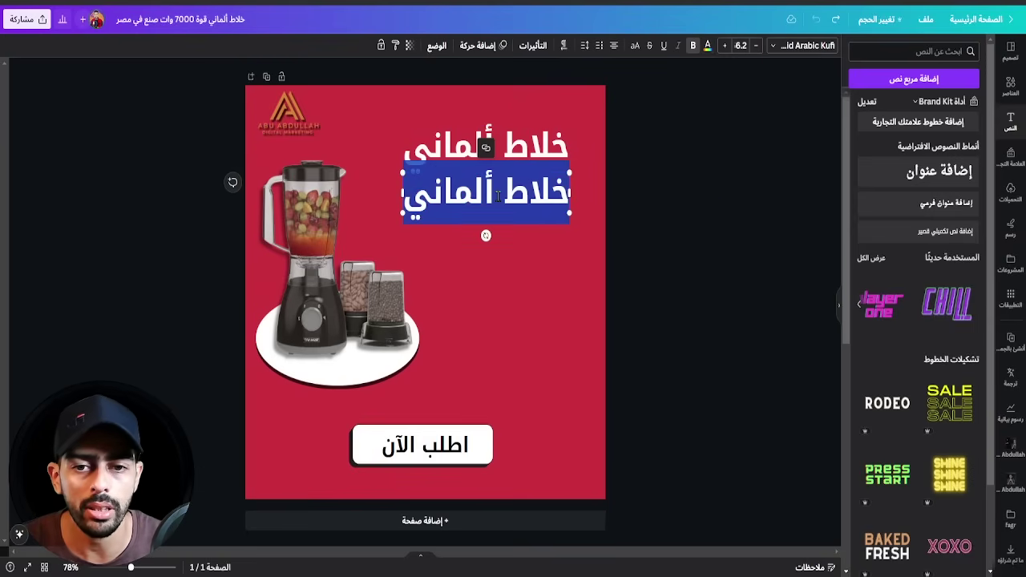
{"action": "type", "text": "7000 watt"}
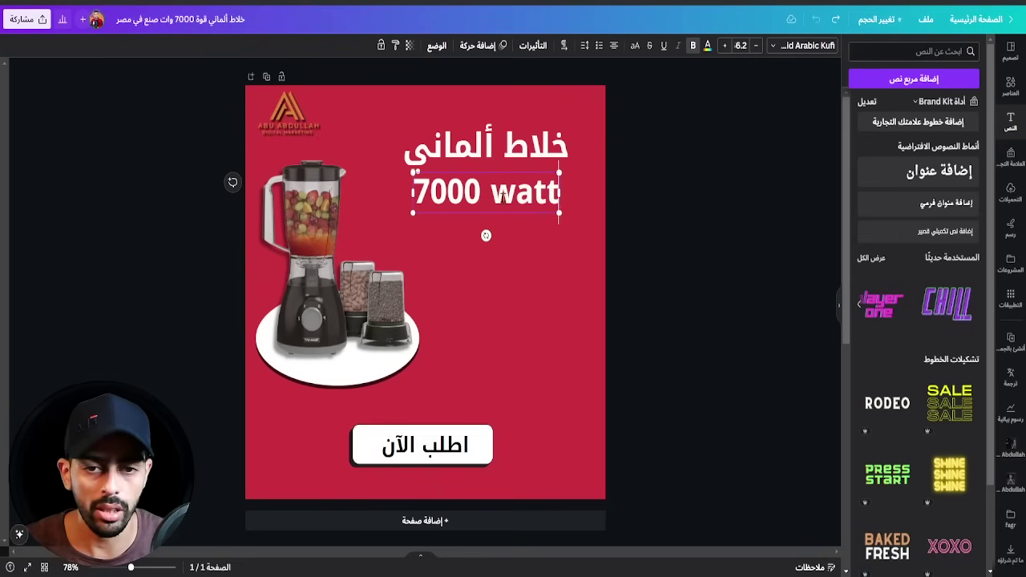
{"action": "left_click", "coordinate": [575, 241]}
{"action": "left_click_drag", "start_coordinate": [535, 193], "coordinate": [535, 203]}
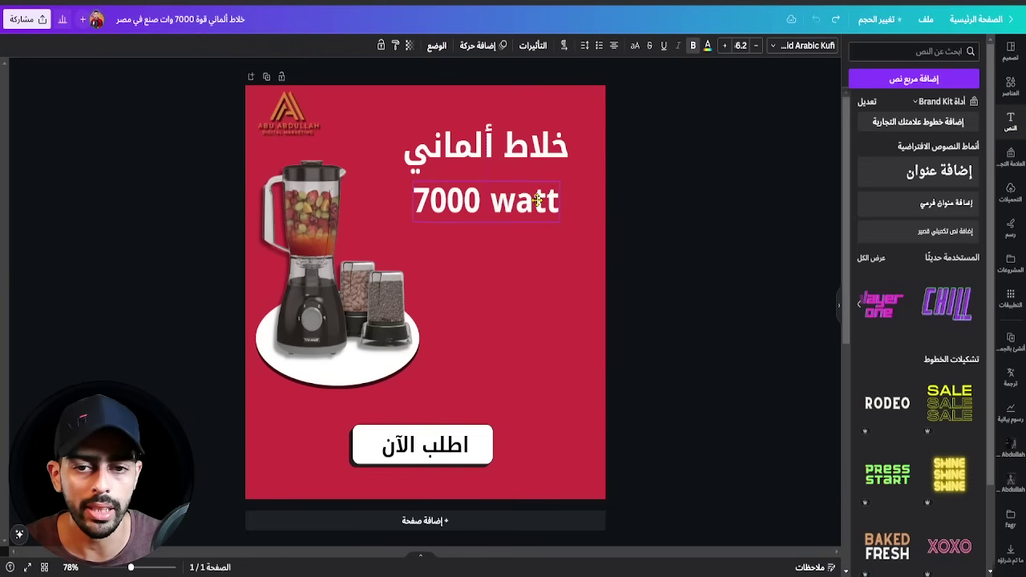
Select only the number 7000 in the '7000 watt' line and open its text colour options
{"action": "double_click", "coordinate": [490, 207]}
{"action": "triple_click", "coordinate": [448, 205]}
{"action": "double_click", "coordinate": [439, 202]}
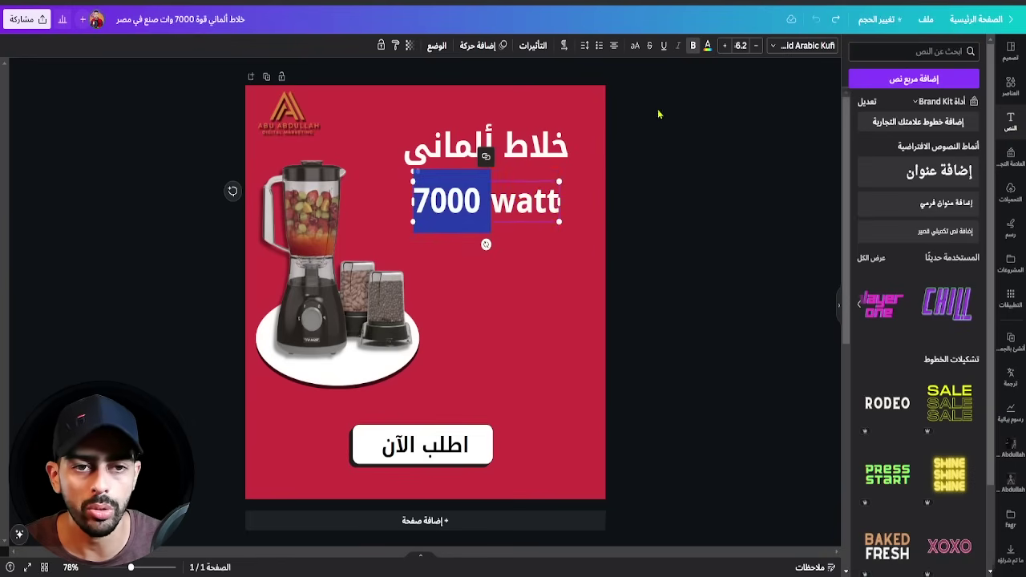
{"action": "left_click", "coordinate": [707, 46]}
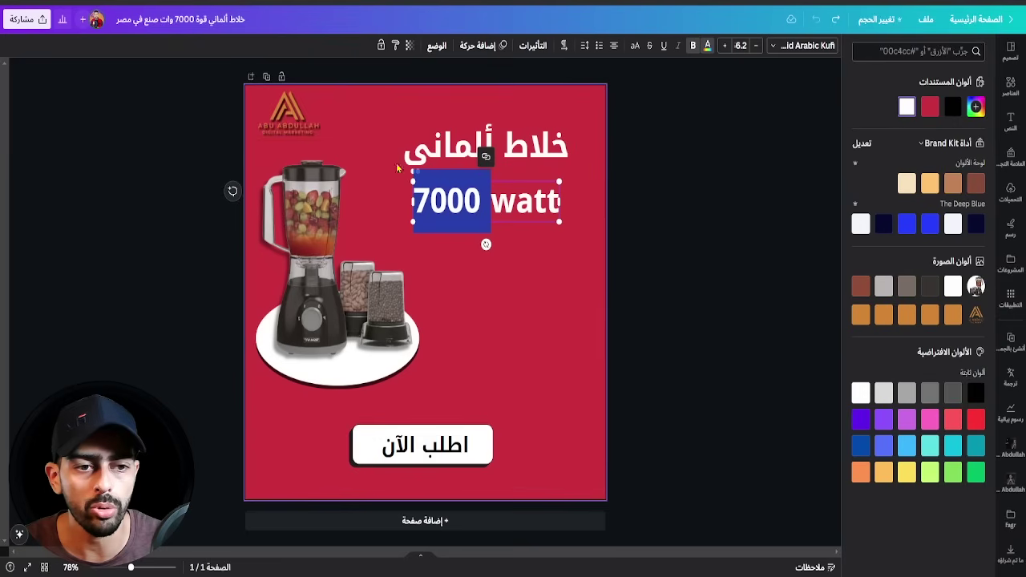